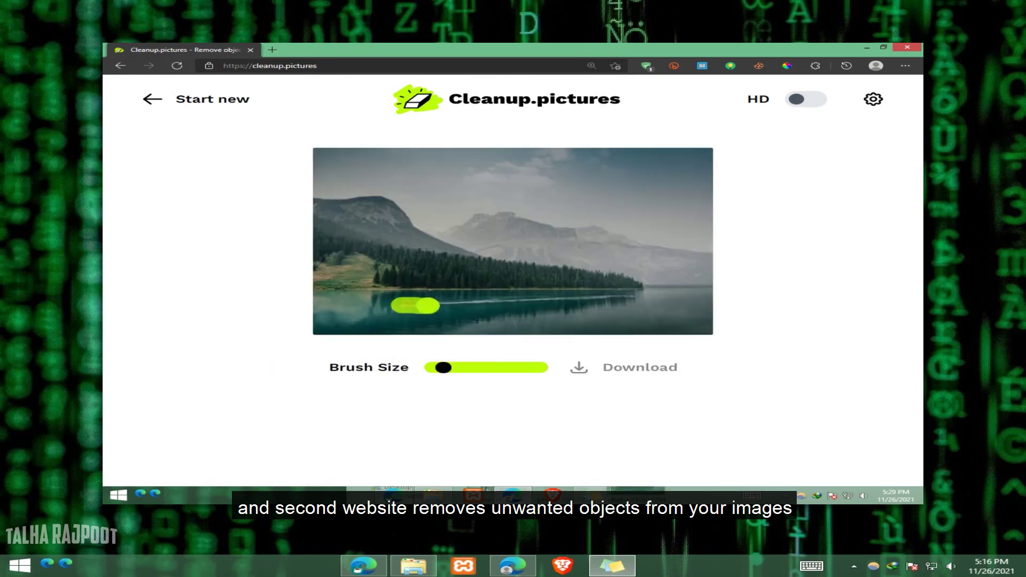
# Step: Brush out the lake boat in Cleanup.pictures and give PFPMaker designs orange backgrounds
pyautogui.moveTo(635, 300); pyautogui.dragTo(635, 300)
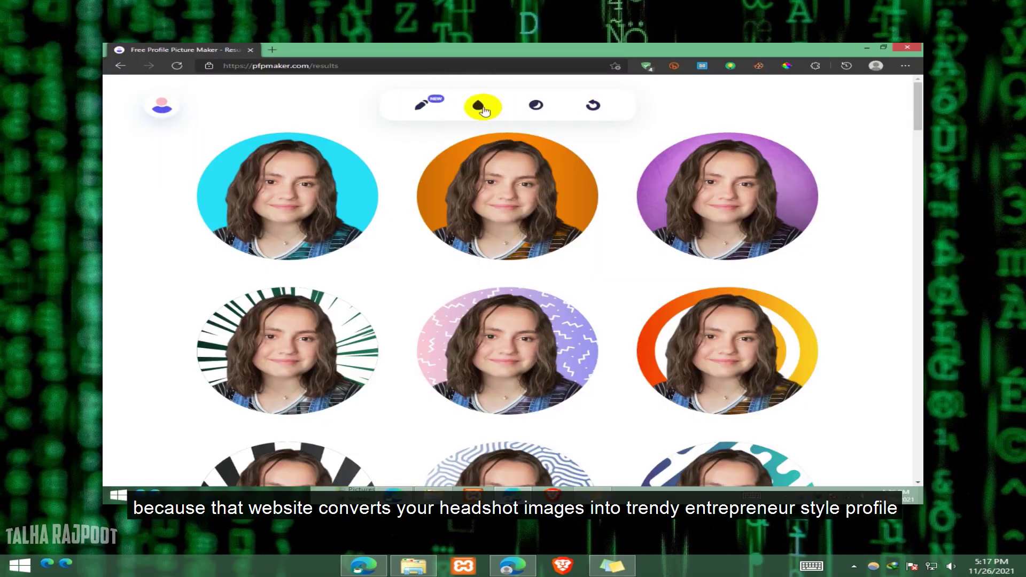
pyautogui.click(484, 111)
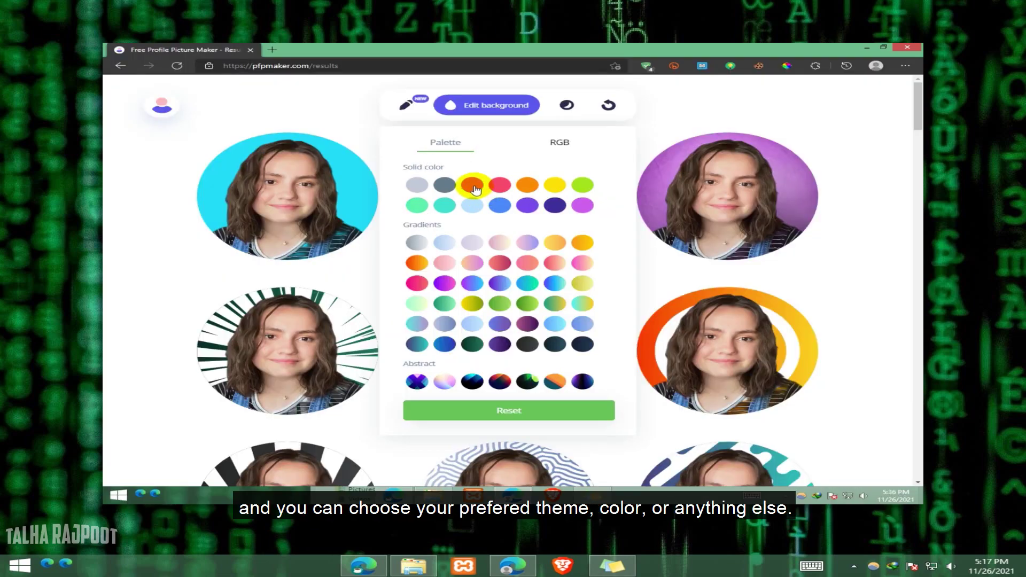
pyautogui.click(472, 185)
pyautogui.click(136, 252)
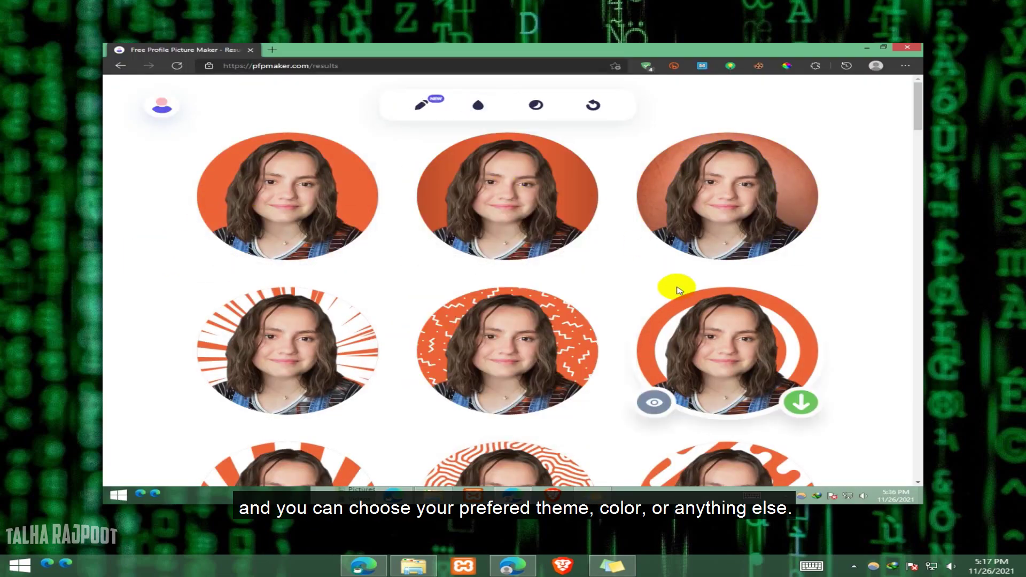
pyautogui.scroll(-3, 678, 286)
pyautogui.click(657, 222)
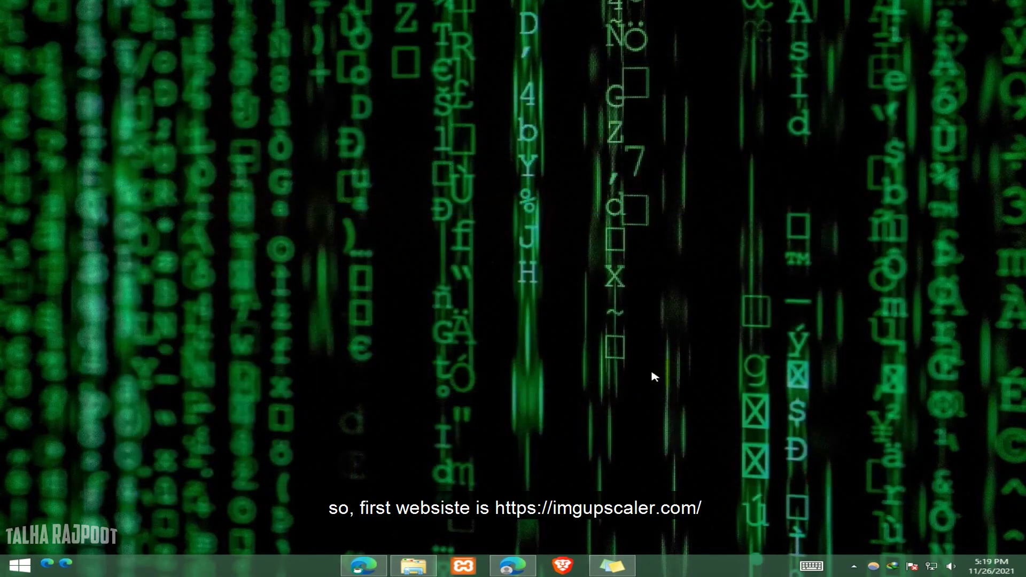
pyautogui.click(505, 568)
pyautogui.write('https://imgupscaler.com/')
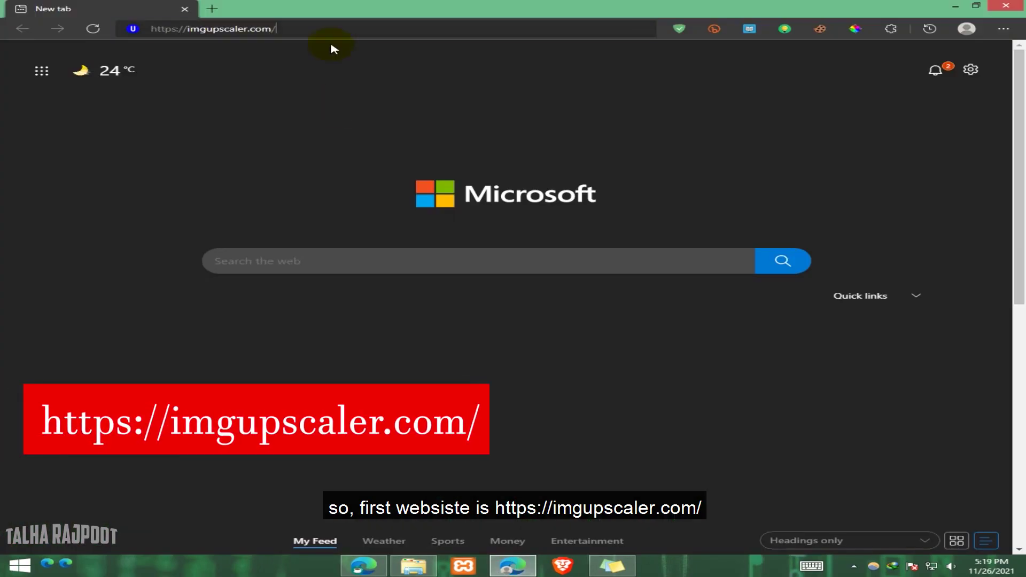
pyautogui.press('Return')
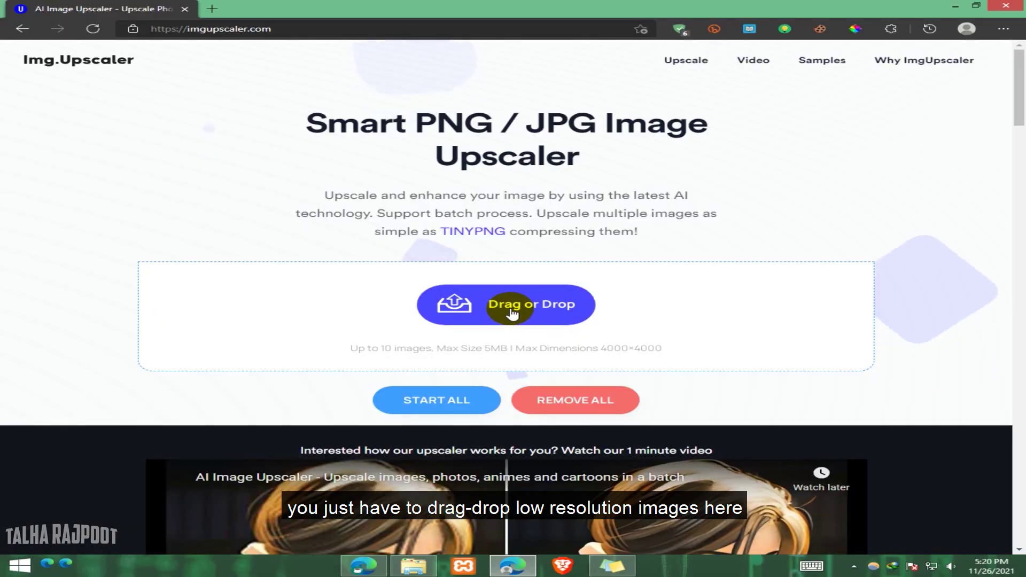
pyautogui.click(414, 567)
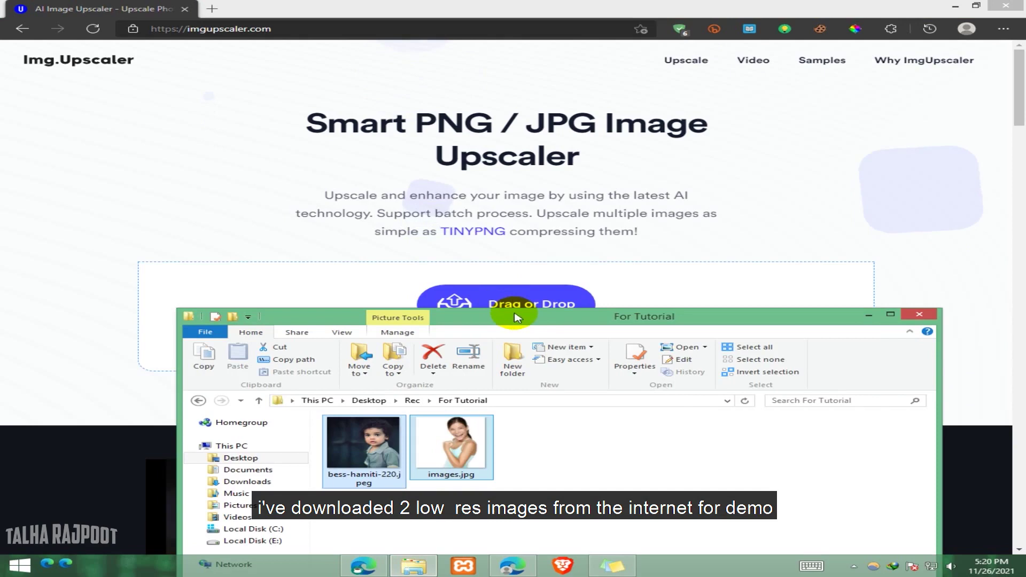
pyautogui.moveTo(523, 331); pyautogui.dragTo(520, 406)
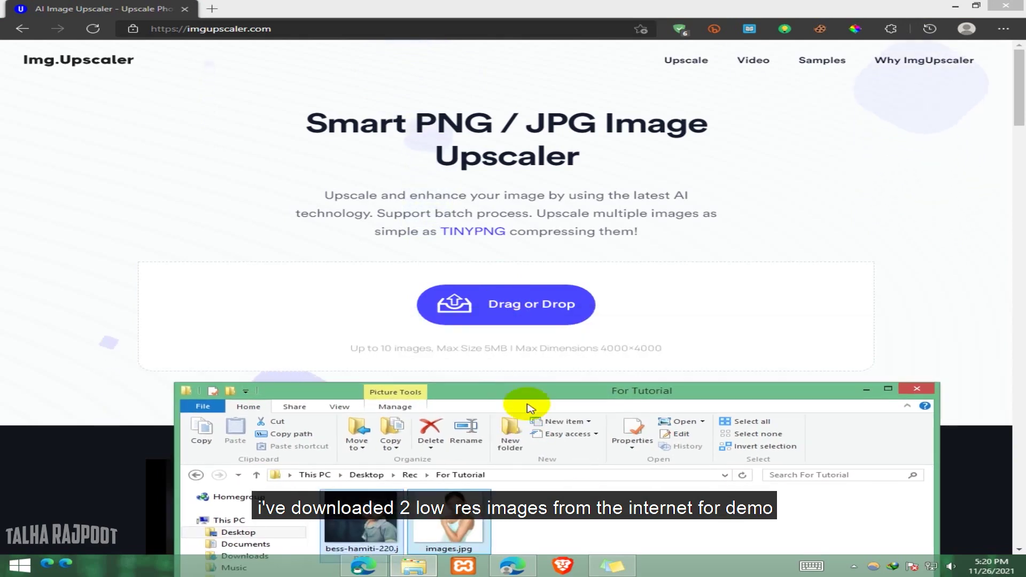
pyautogui.click(573, 515)
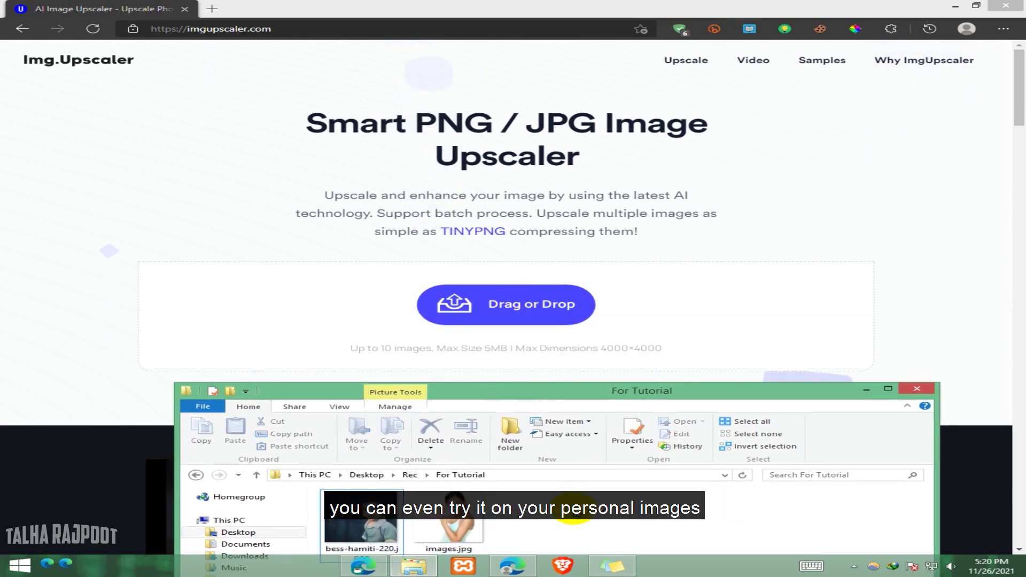
pyautogui.doubleClick(361, 525)
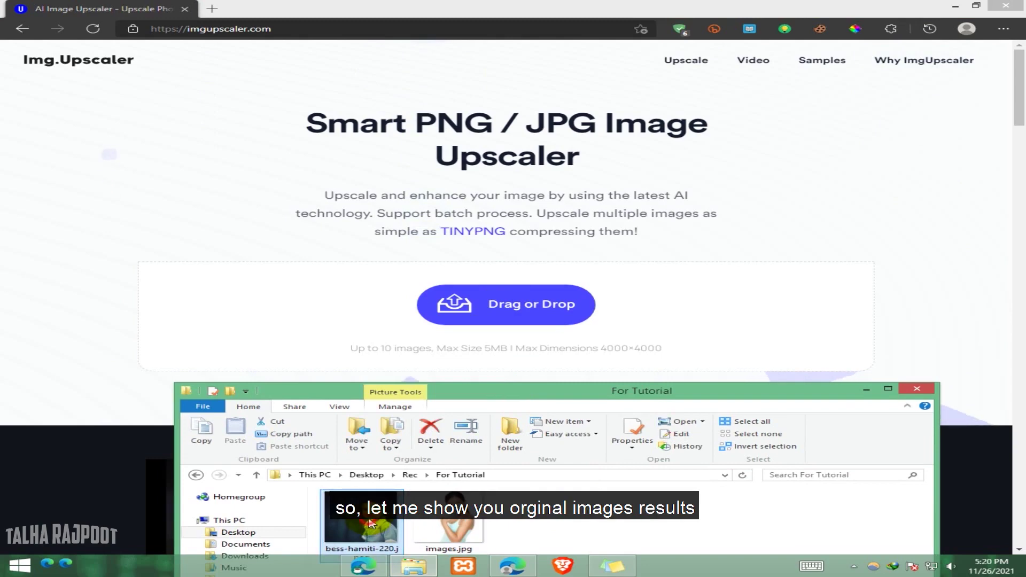
pyautogui.scroll(3, 808, 264)
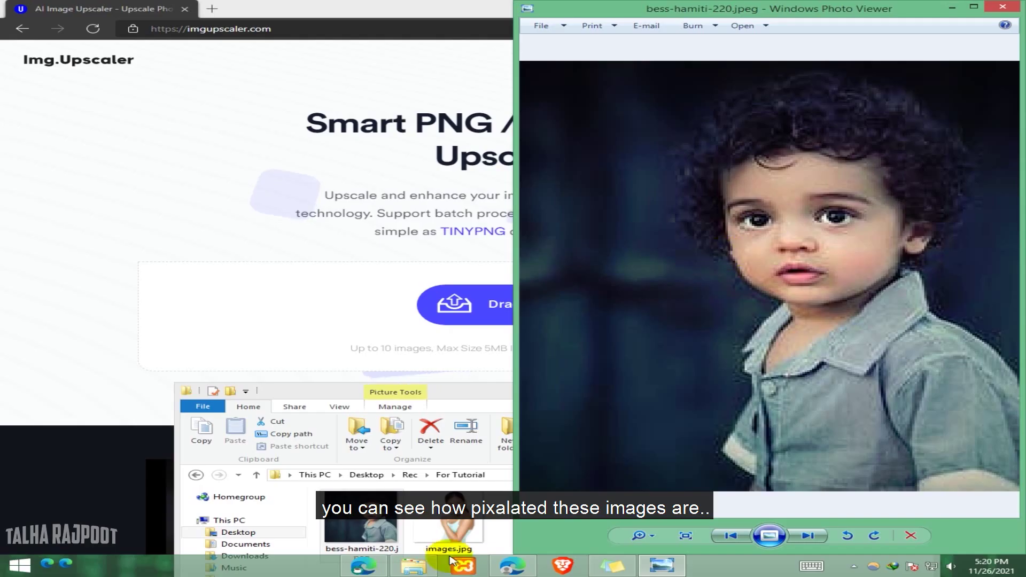
pyautogui.click(449, 530)
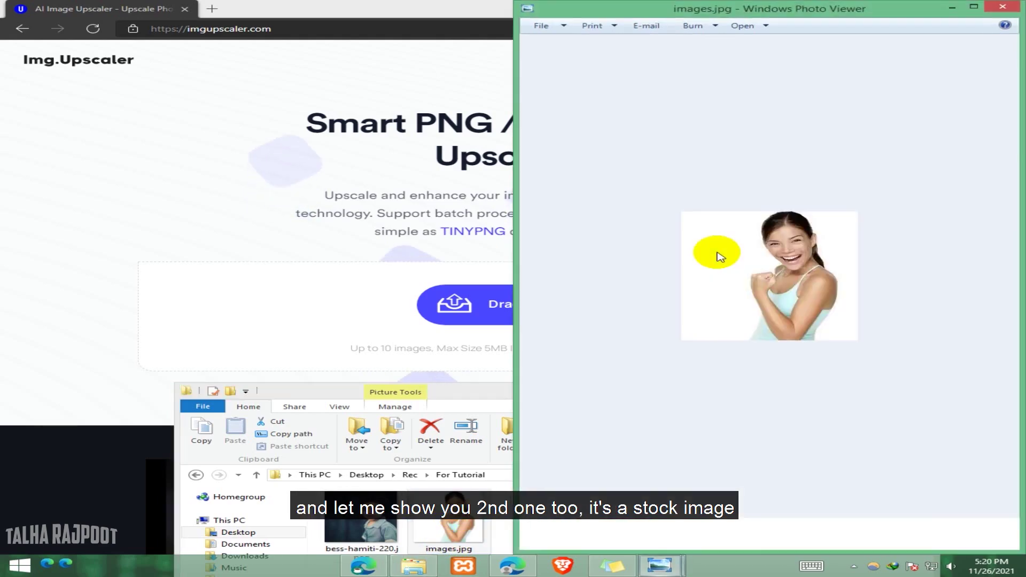
pyautogui.scroll(3, 810, 241)
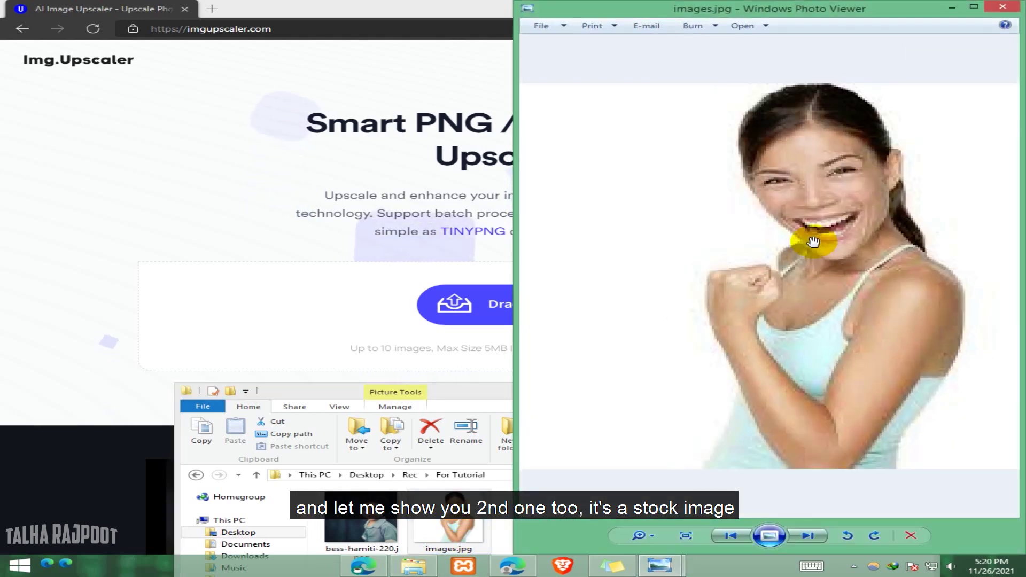
pyautogui.click(1000, 11)
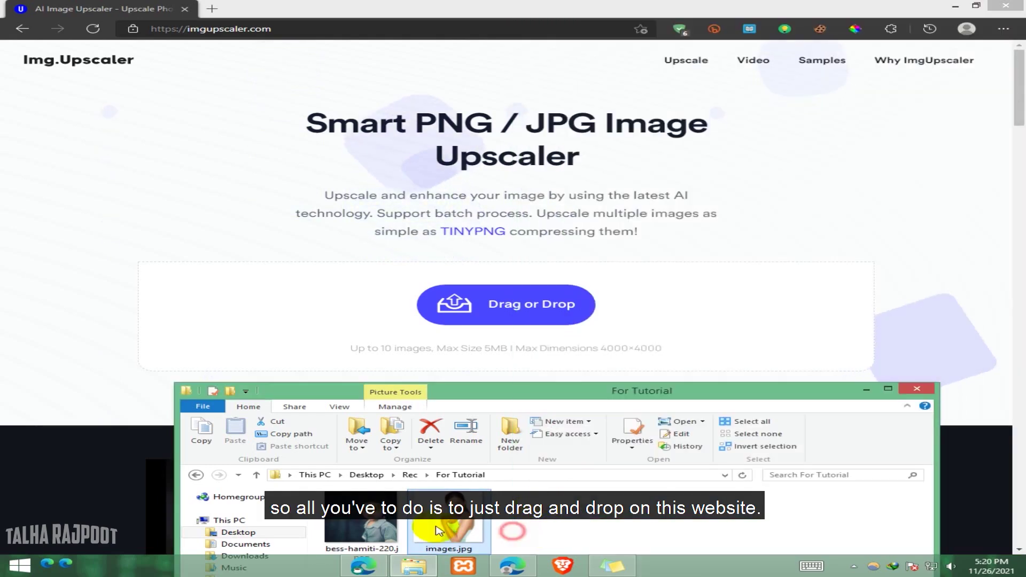
# Step: Upload both For Tutorial photos to Img.Upscaler and start upscaling them all
pyautogui.keyDown('ctrl'); pyautogui.click(361, 525); pyautogui.keyUp('ctrl')
pyautogui.moveTo(361, 524); pyautogui.dragTo(504, 305)
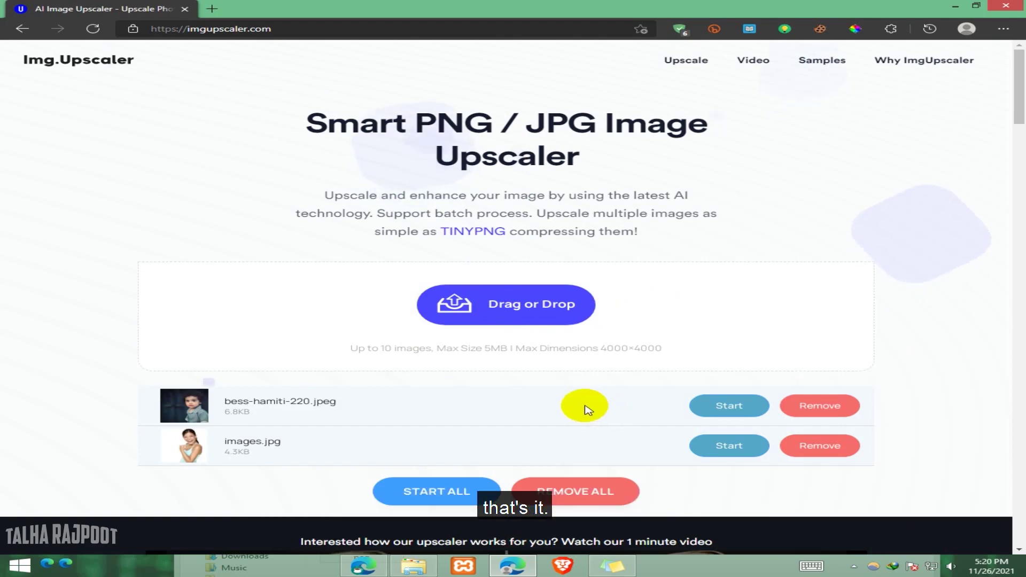
pyautogui.scroll(-1, 585, 409)
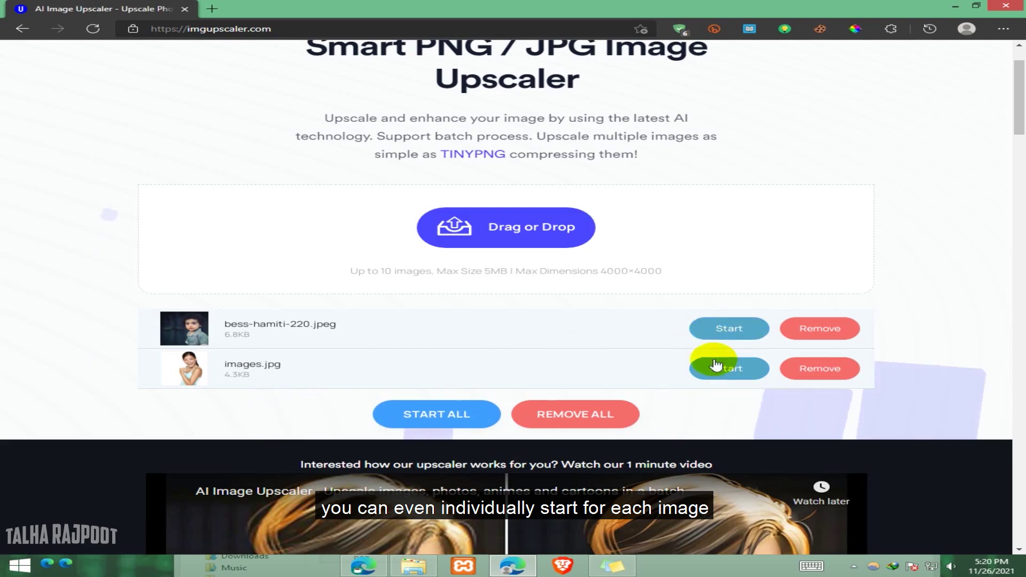
pyautogui.click(455, 417)
pyautogui.scroll(-5, 527, 382)
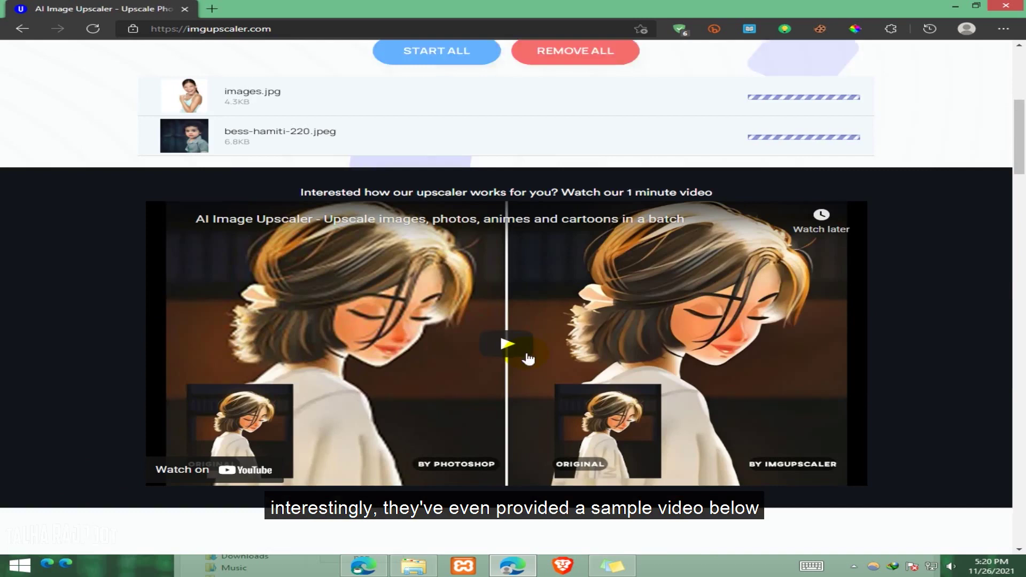
pyautogui.scroll(-1, 528, 359)
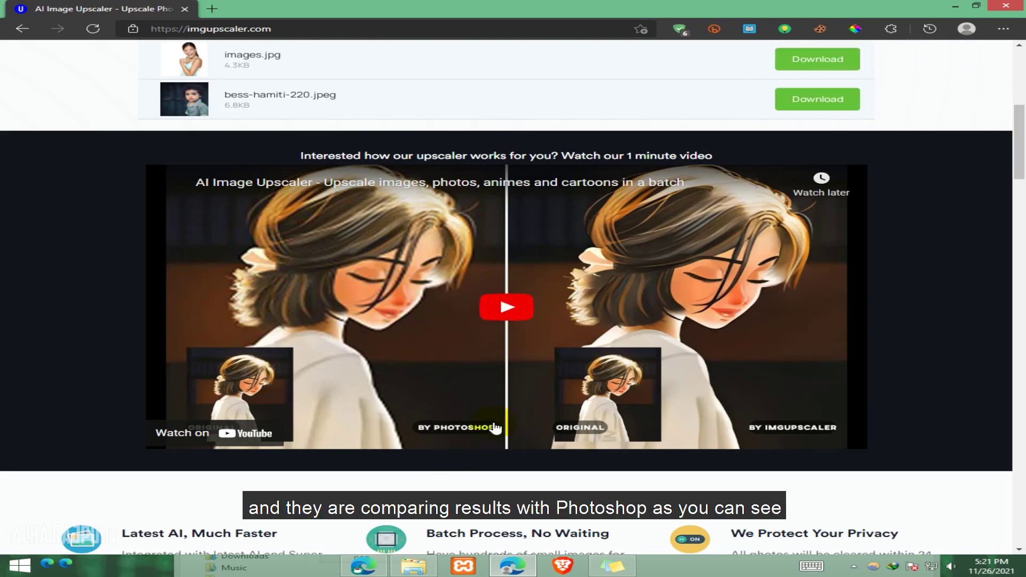
pyautogui.scroll(-2, 497, 337)
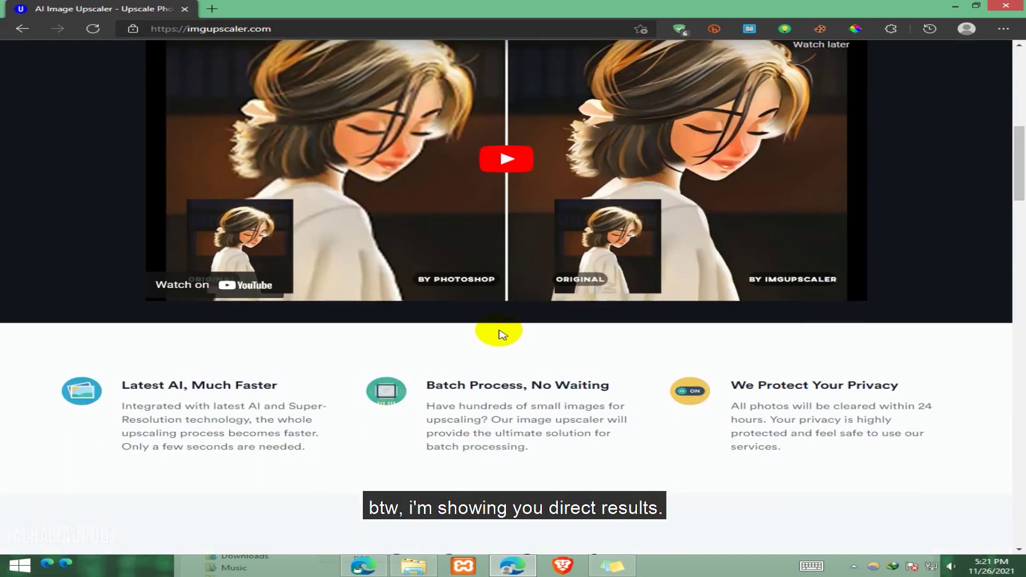
pyautogui.scroll(5, 550, 321)
pyautogui.scroll(1, 648, 336)
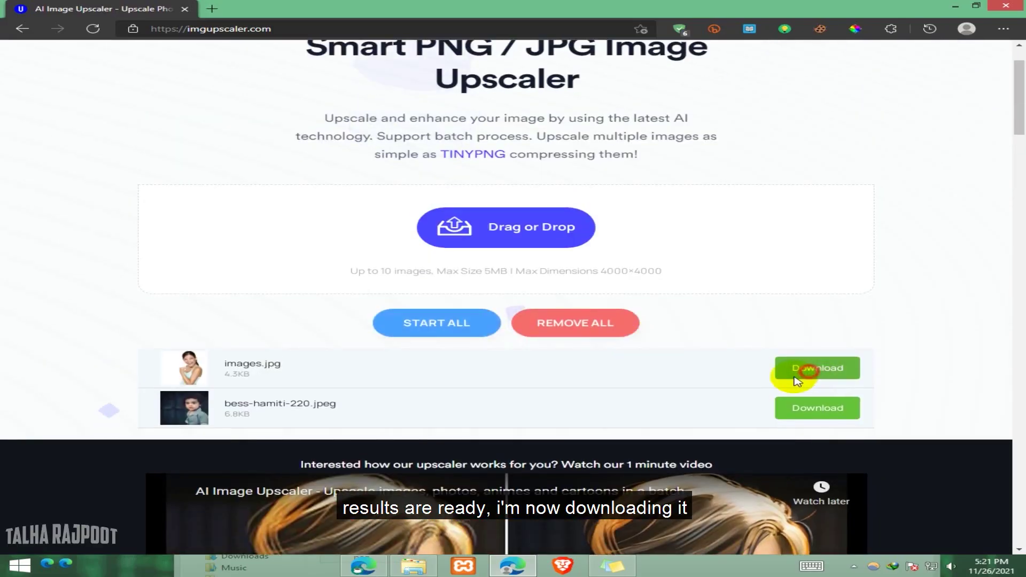
# Step: Save the woman's 4x upscaled photo into the For Tutorial folder
pyautogui.click(812, 377)
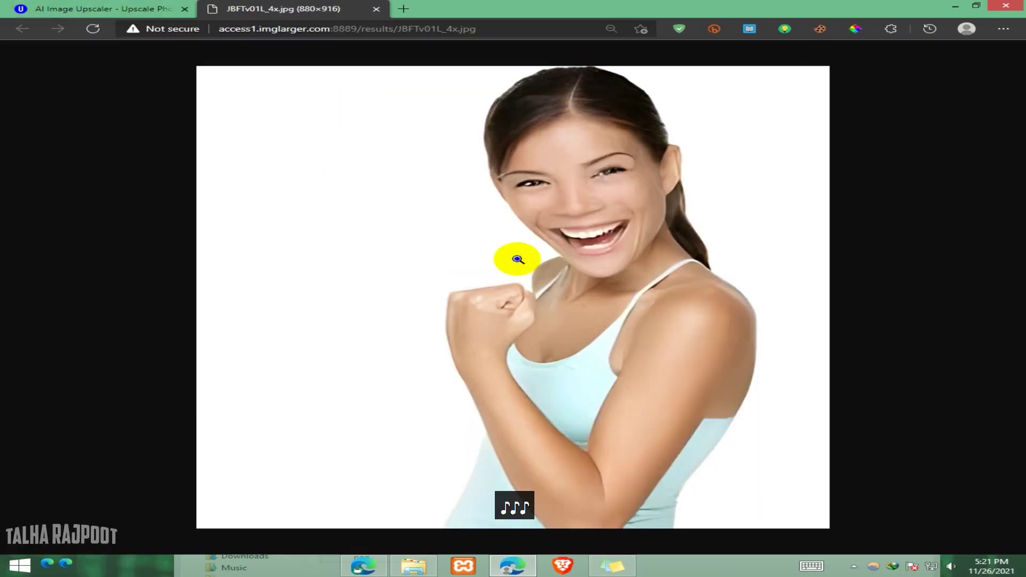
pyautogui.rightClick(518, 259)
pyautogui.click(546, 281)
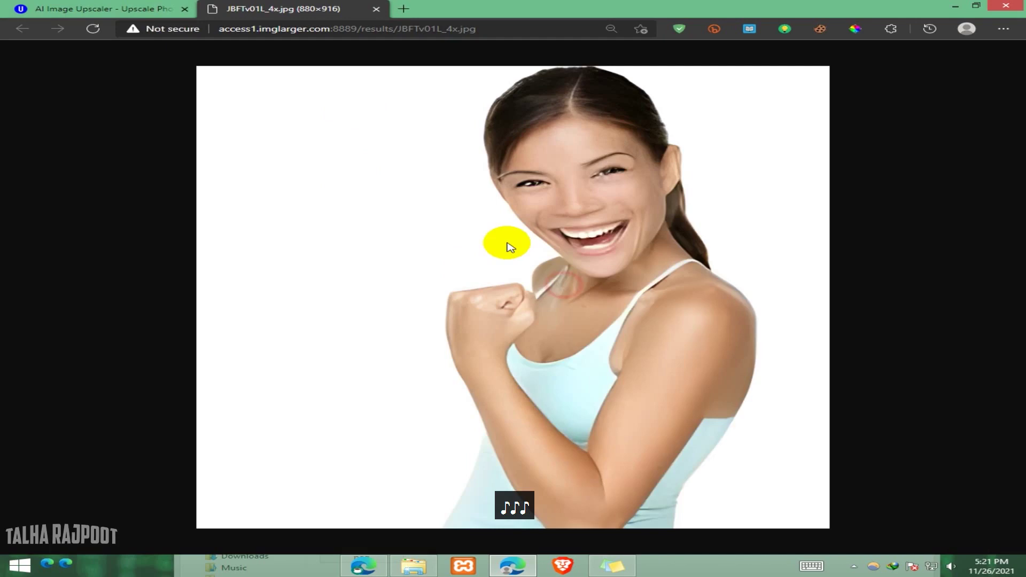
pyautogui.click(872, 536)
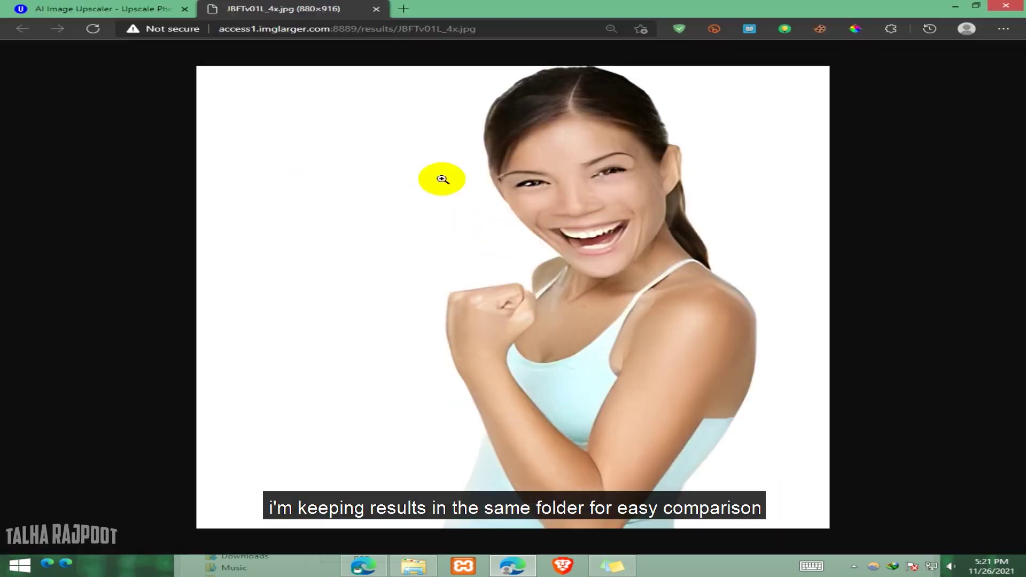
pyautogui.click(71, 5)
# Step: Save the boy's 4x upscaled photo to the folder and close the image tabs
pyautogui.click(802, 410)
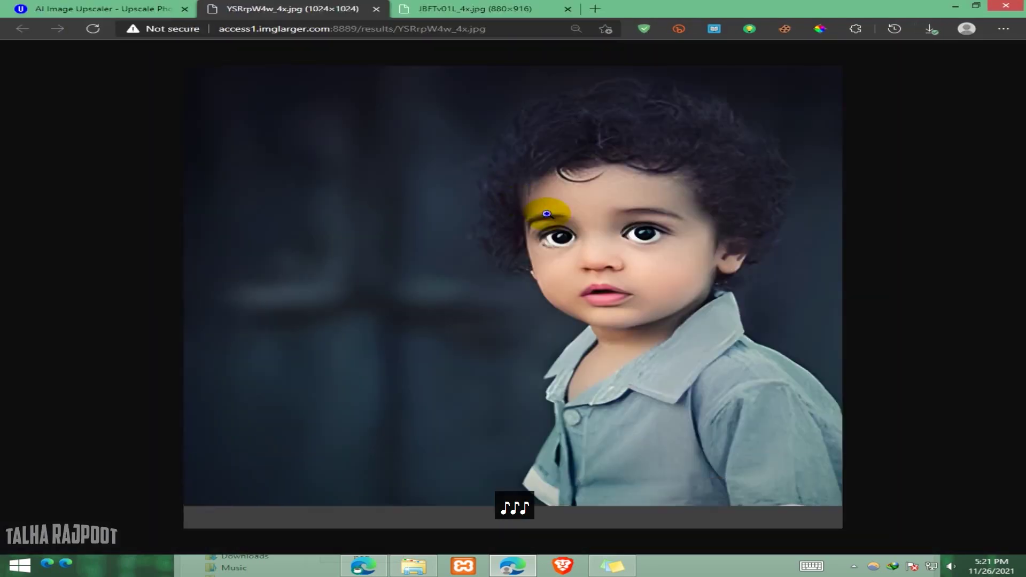
pyautogui.rightClick(751, 494)
pyautogui.click(778, 515)
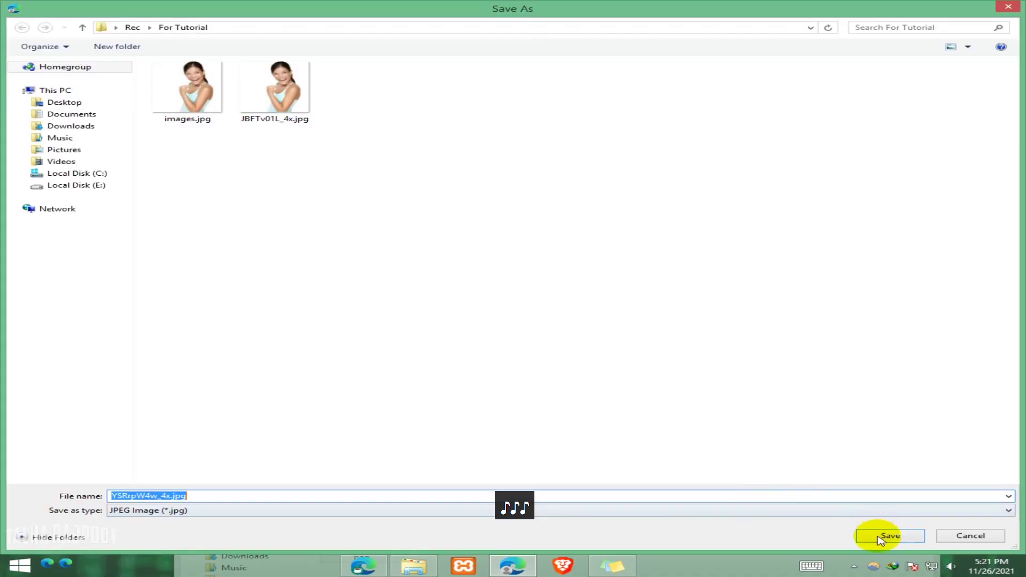
pyautogui.click(874, 535)
pyautogui.hotkey('ctrl', 'w')
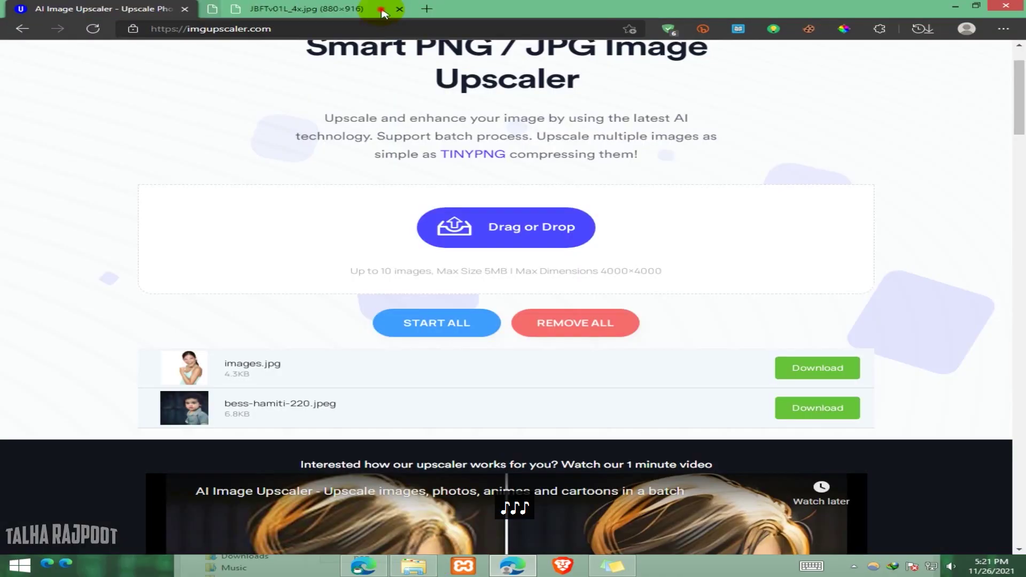
pyautogui.hotkey('ctrl', 'w')
# Step: Open bess-hamiti-220.jpeg and YSRrpW4w_4x.jpg side by side and zoom in on the face
pyautogui.click(416, 567)
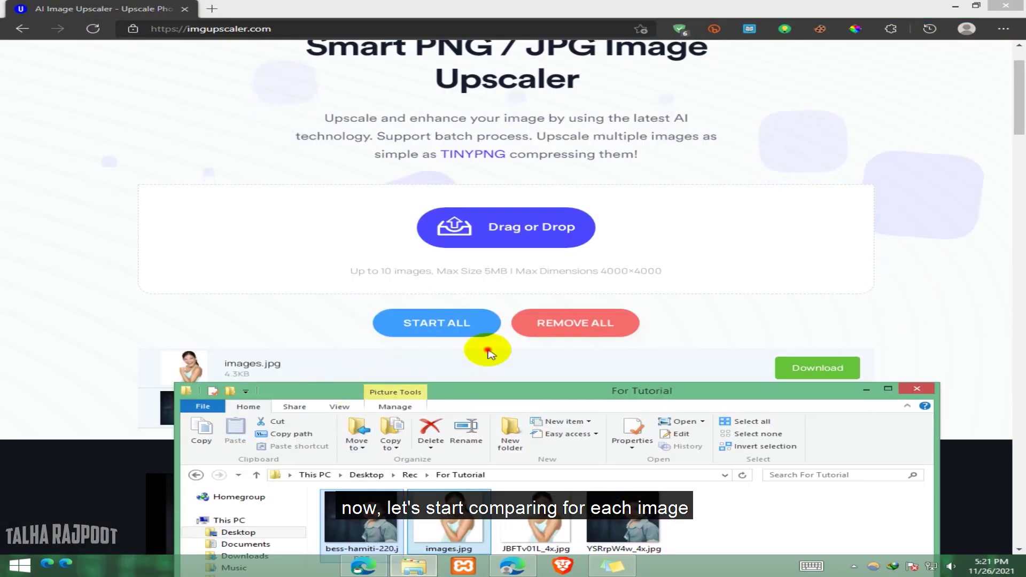
pyautogui.moveTo(484, 385); pyautogui.dragTo(502, 110)
pyautogui.doubleClick(499, 105)
pyautogui.doubleClick(180, 133)
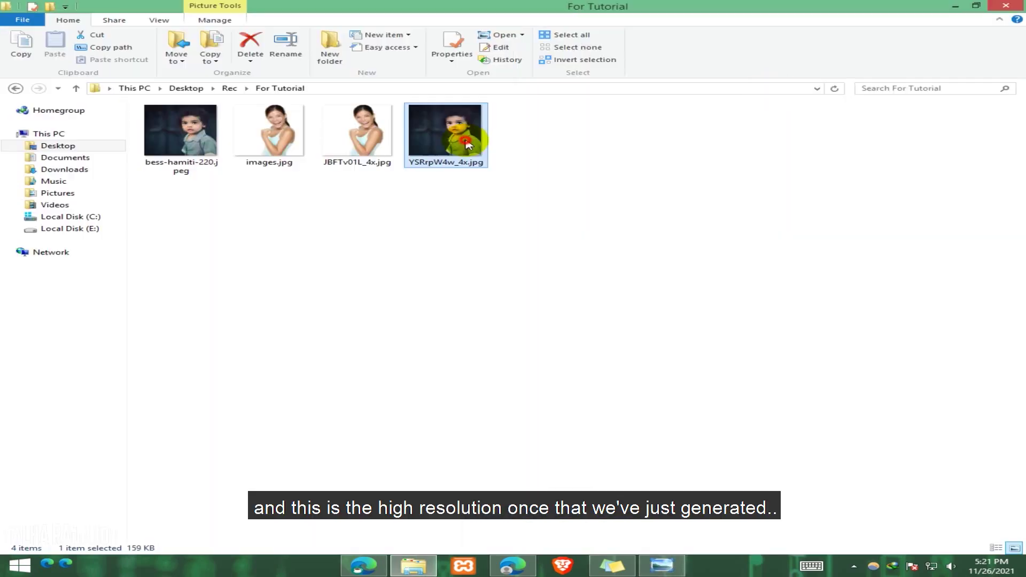
pyautogui.doubleClick(481, 128)
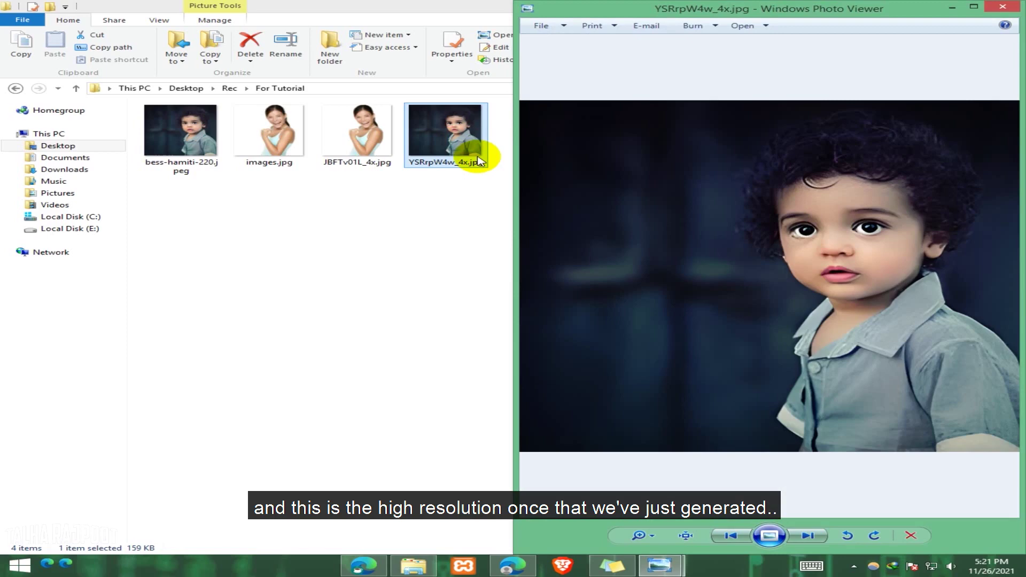
pyautogui.moveTo(661, 566)
pyautogui.click(581, 518)
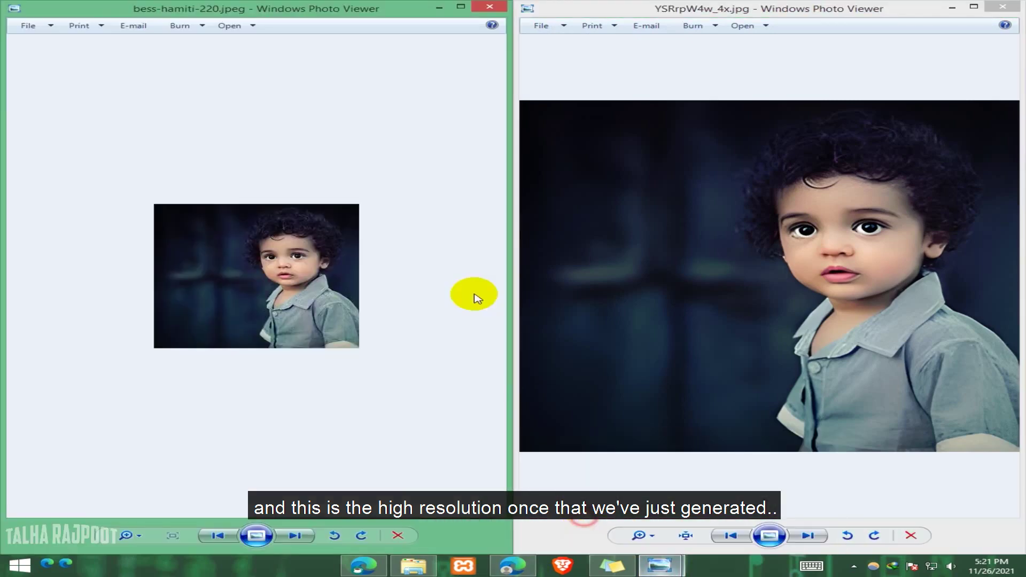
pyautogui.scroll(3, 295, 273)
pyautogui.scroll(2, 310, 268)
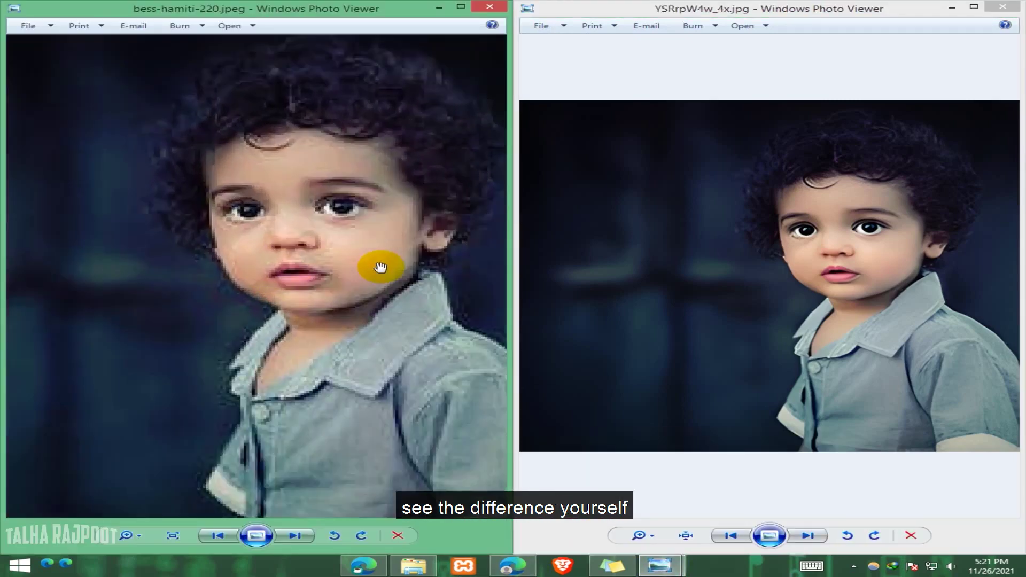
pyautogui.scroll(2, 378, 268)
pyautogui.click(794, 276)
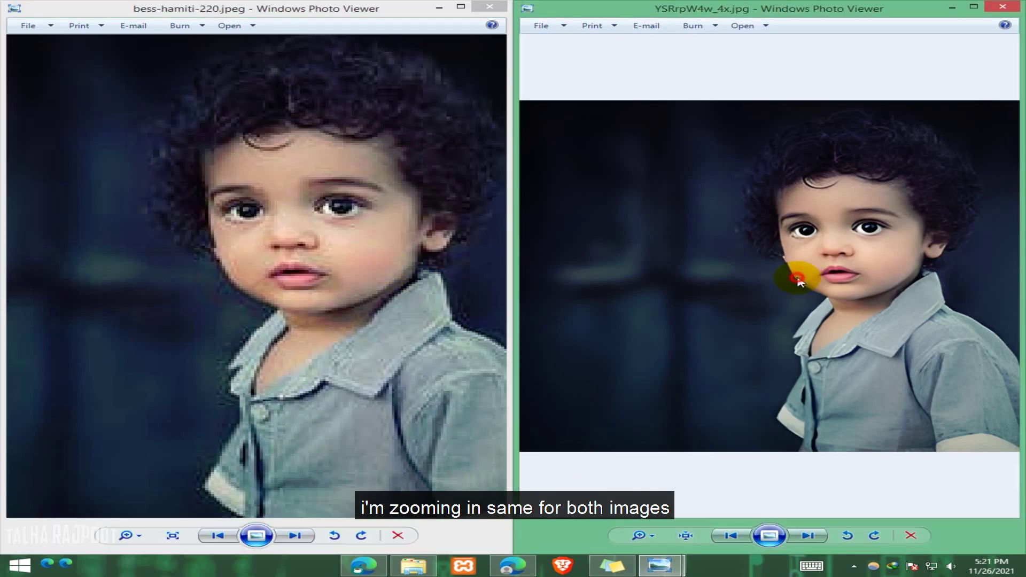
pyautogui.scroll(2, 794, 276)
pyautogui.scroll(2, 796, 277)
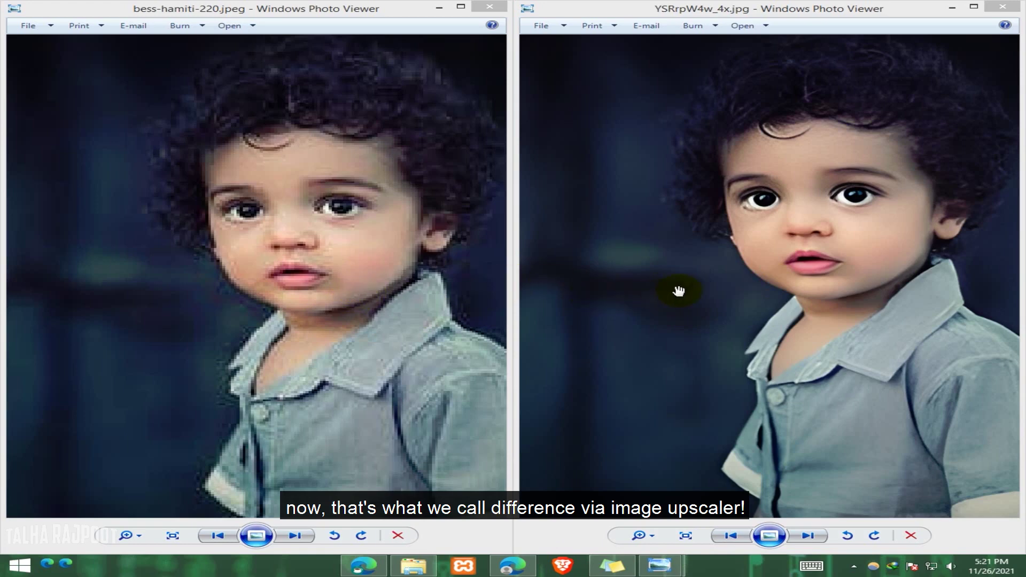
# Step: Close the boy viewers and open the original images.jpg snapped to the left half
pyautogui.click(506, 12)
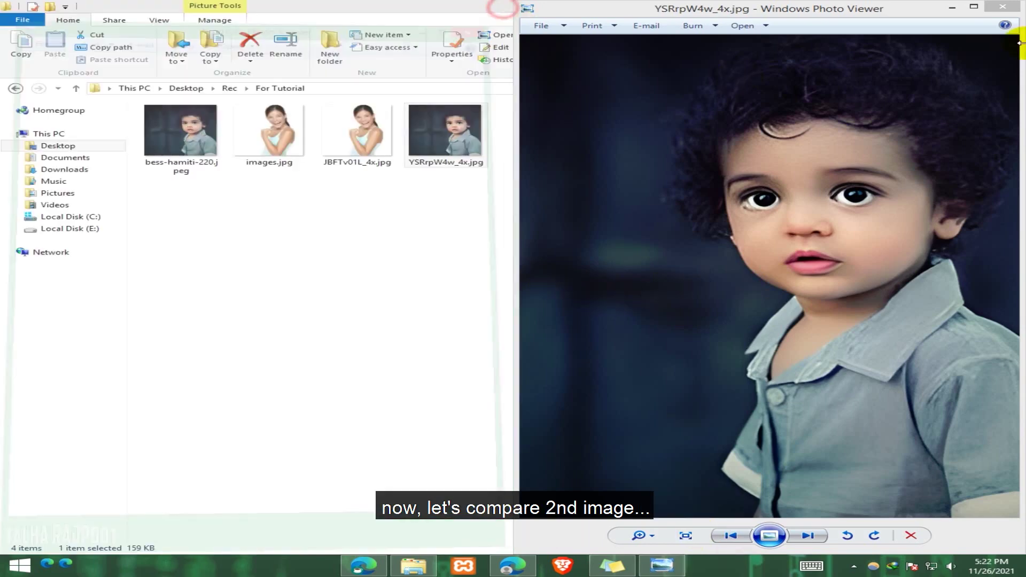
pyautogui.click(1006, 7)
pyautogui.doubleClick(285, 150)
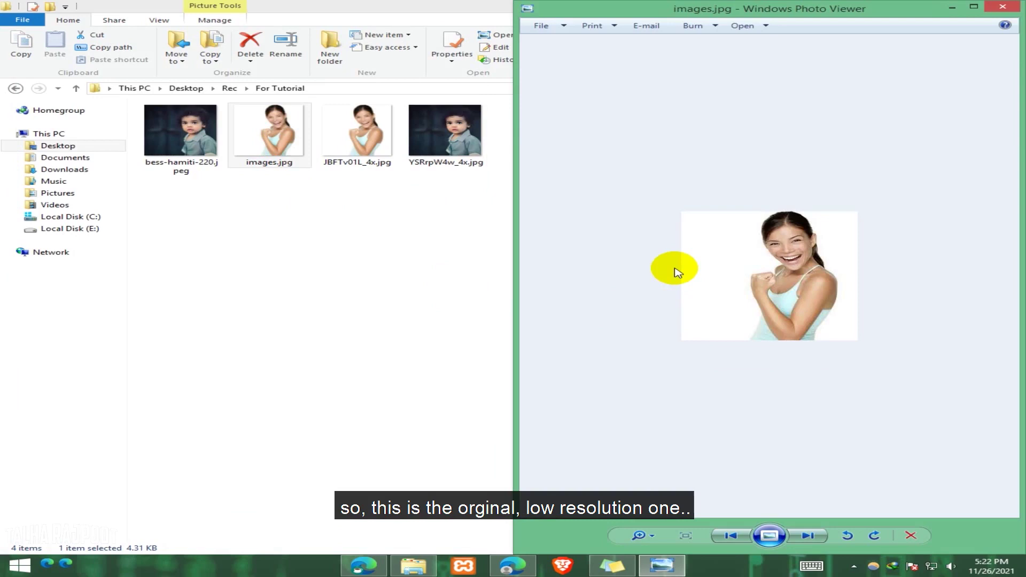
pyautogui.press('super+Left')
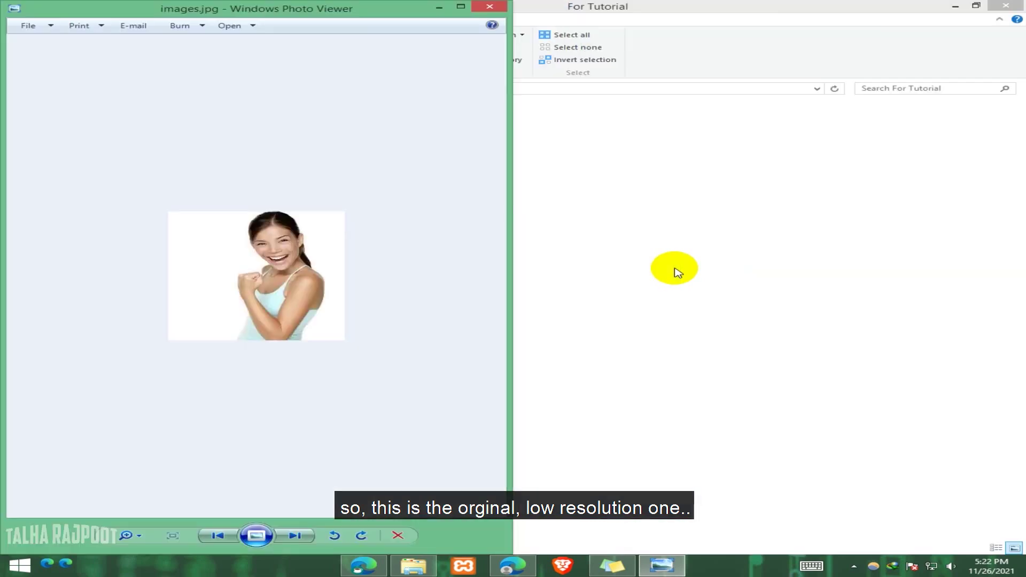
pyautogui.hotkey('alt', 'F4')
pyautogui.doubleClick(356, 131)
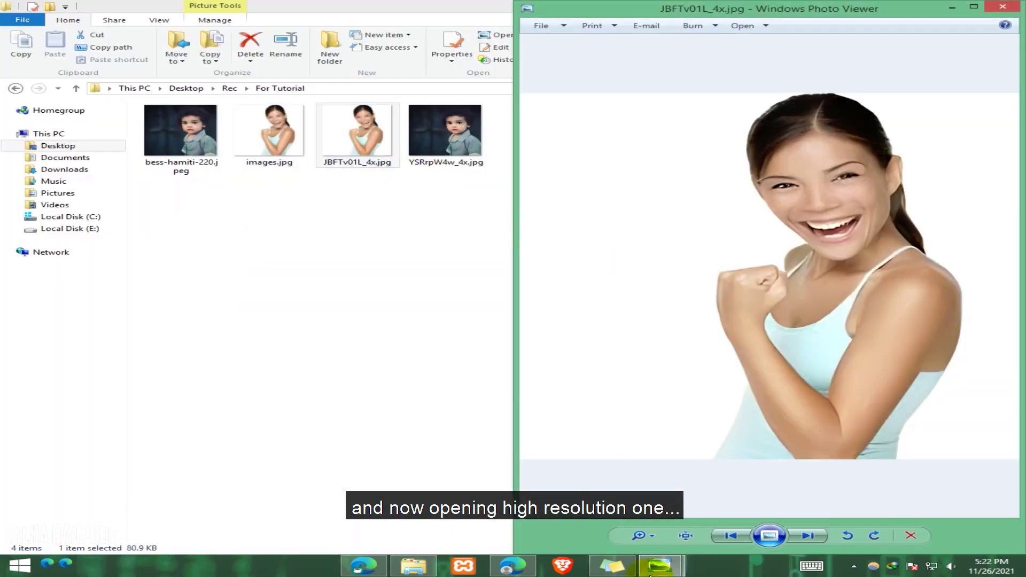
pyautogui.moveTo(660, 566)
pyautogui.click(577, 508)
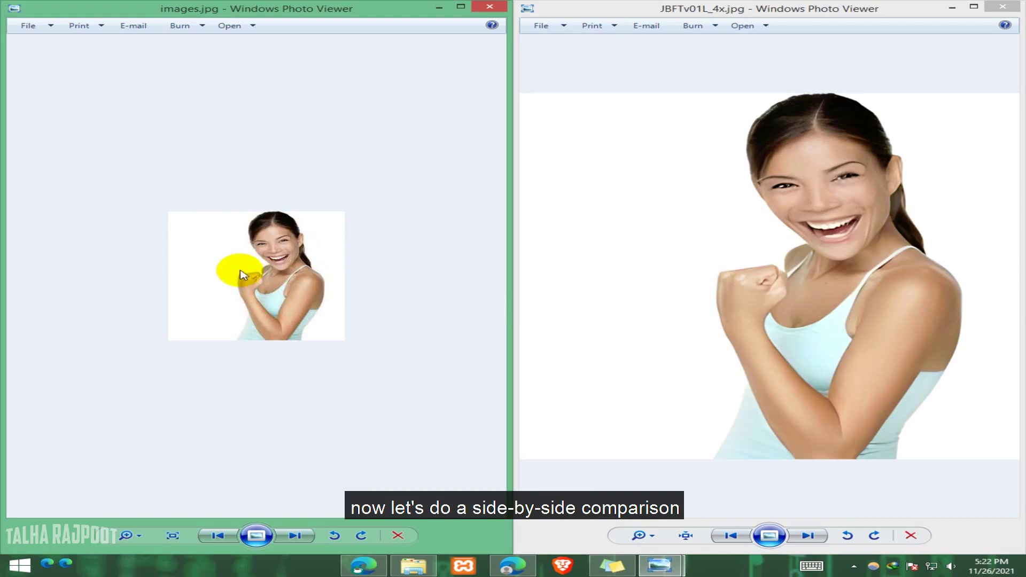
pyautogui.scroll(5, 240, 274)
pyautogui.scroll(2, 309, 252)
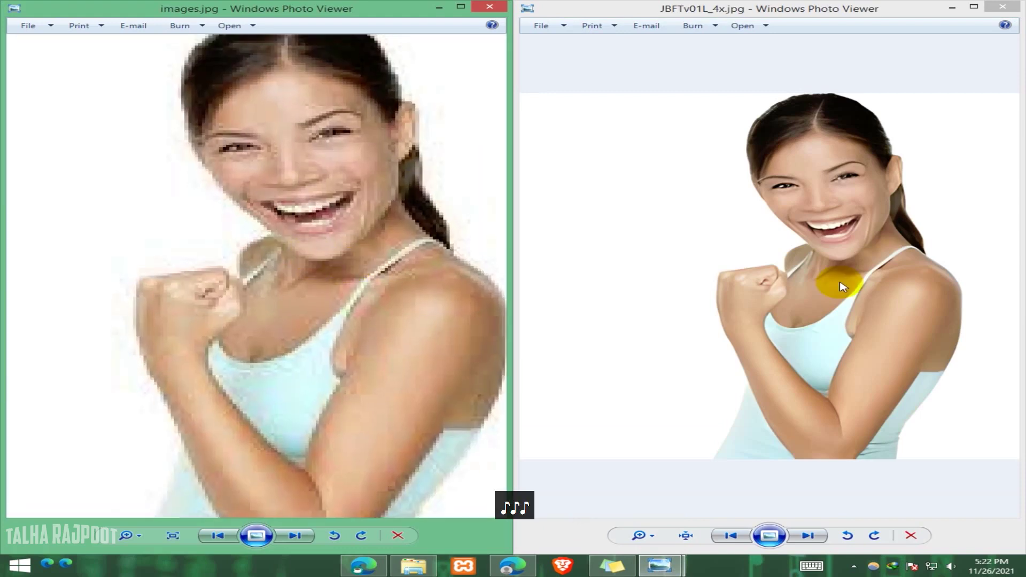
pyautogui.click(840, 286)
pyautogui.scroll(3, 841, 287)
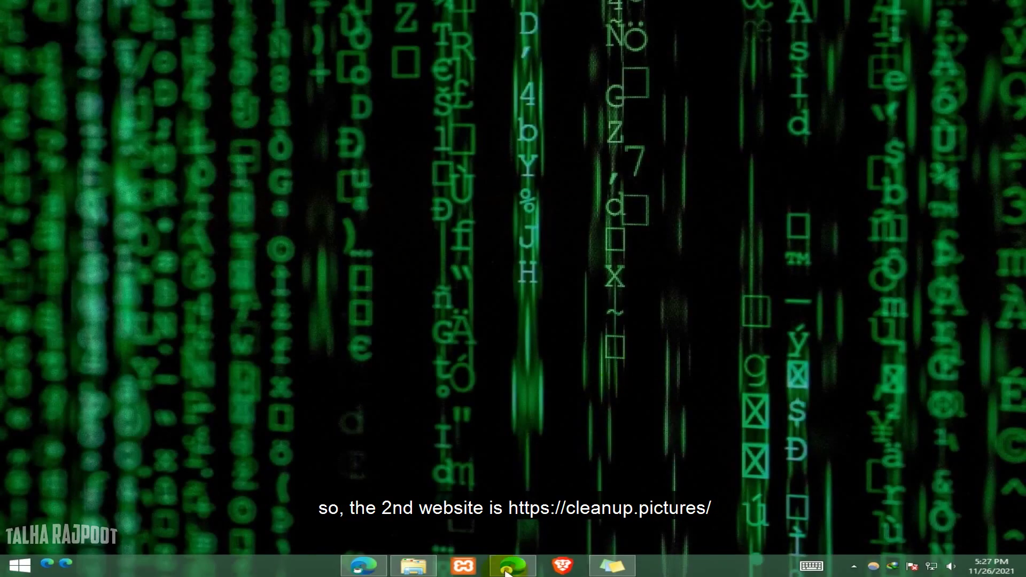
pyautogui.click(507, 571)
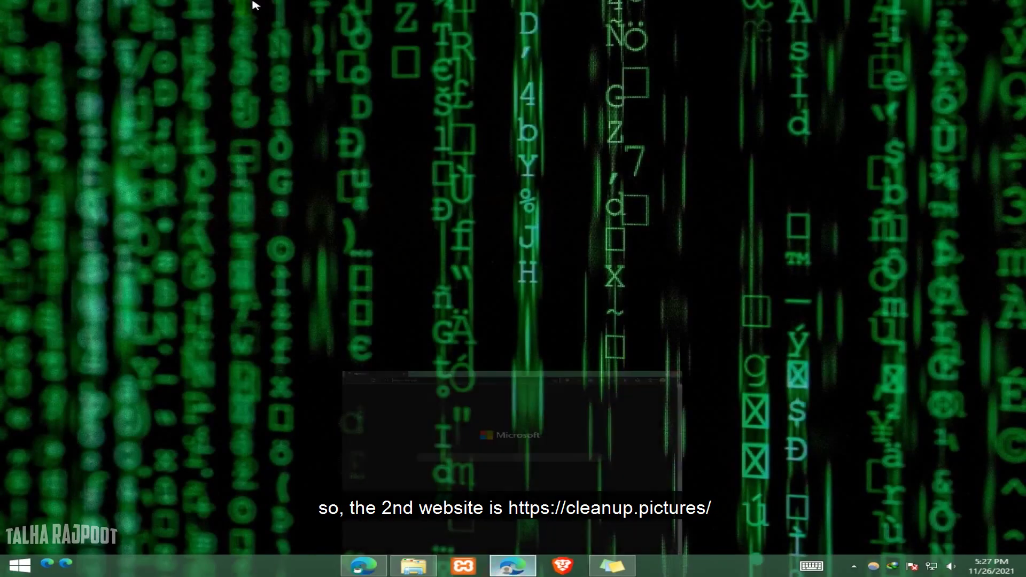
pyautogui.write('https://cleanup.pictures/')
pyautogui.press('Return')
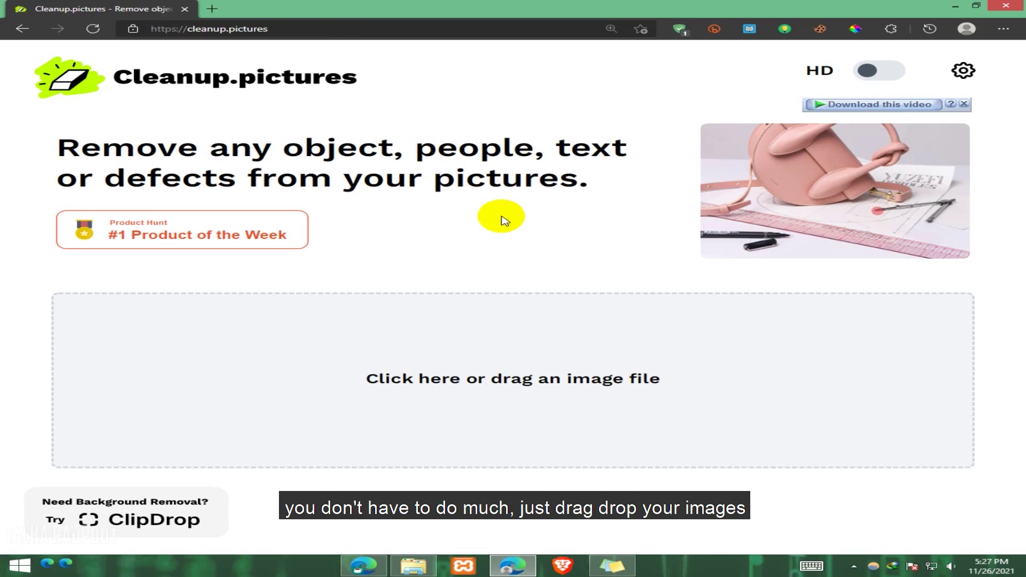
# Step: Drag the poolside couple photo from For Tutorial into the Cleanup.pictures drop area
pyautogui.click(411, 568)
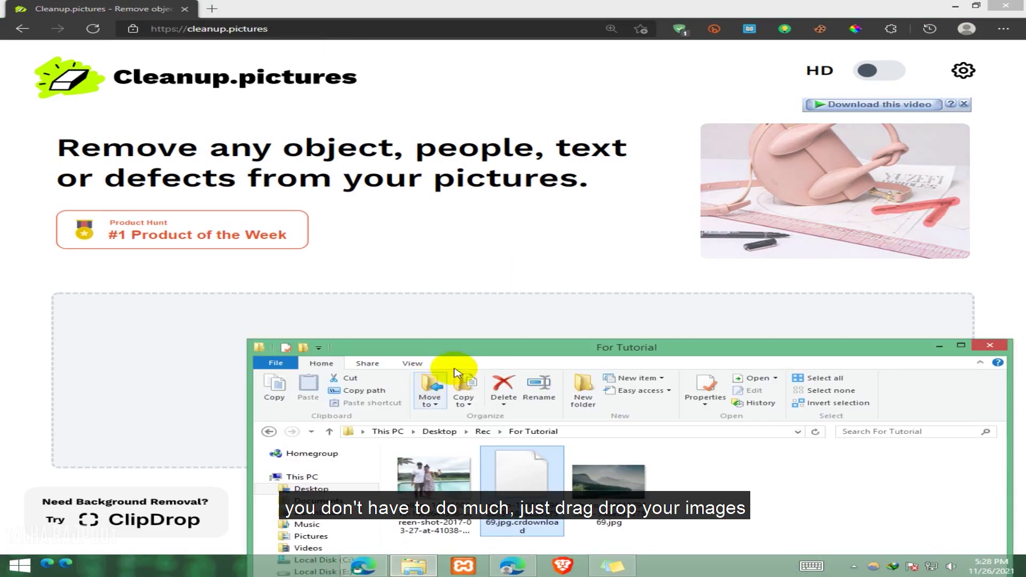
pyautogui.moveTo(509, 293)
pyautogui.mouseDown()
pyautogui.moveTo(767, 401)
pyautogui.moveTo(833, 400)
pyautogui.mouseUp()
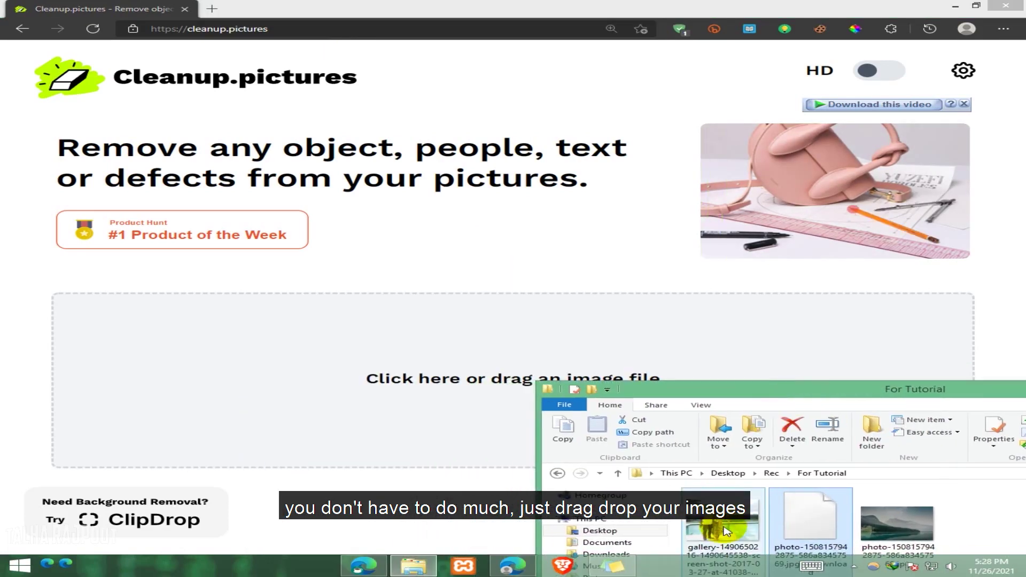
pyautogui.moveTo(722, 521)
pyautogui.mouseDown()
pyautogui.moveTo(502, 475)
pyautogui.moveTo(373, 374)
pyautogui.mouseUp()
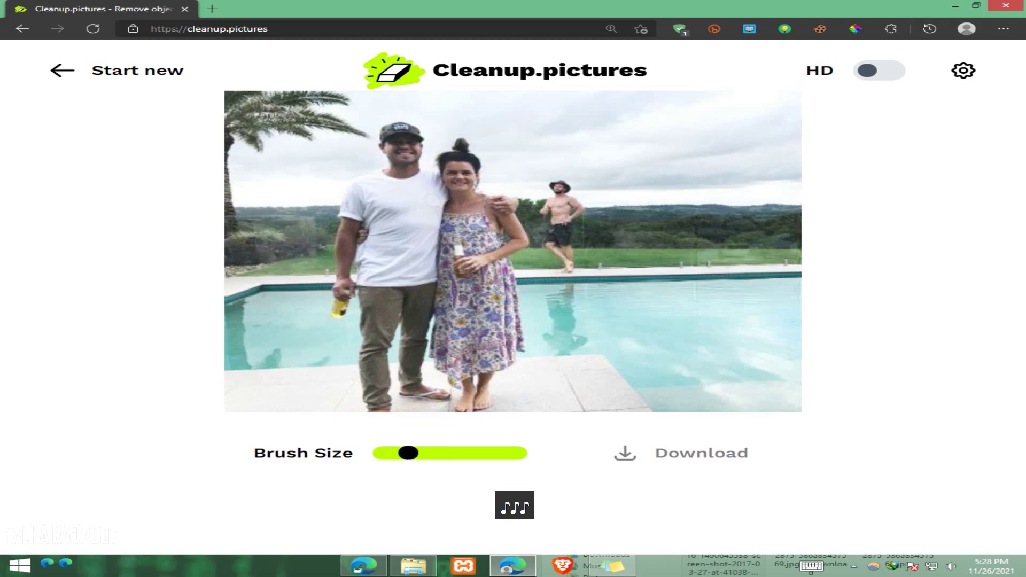
# Step: Brush out the shirtless man and his pool reflection, compare with Original, and download
pyautogui.moveTo(559, 199); pyautogui.dragTo(565, 256)
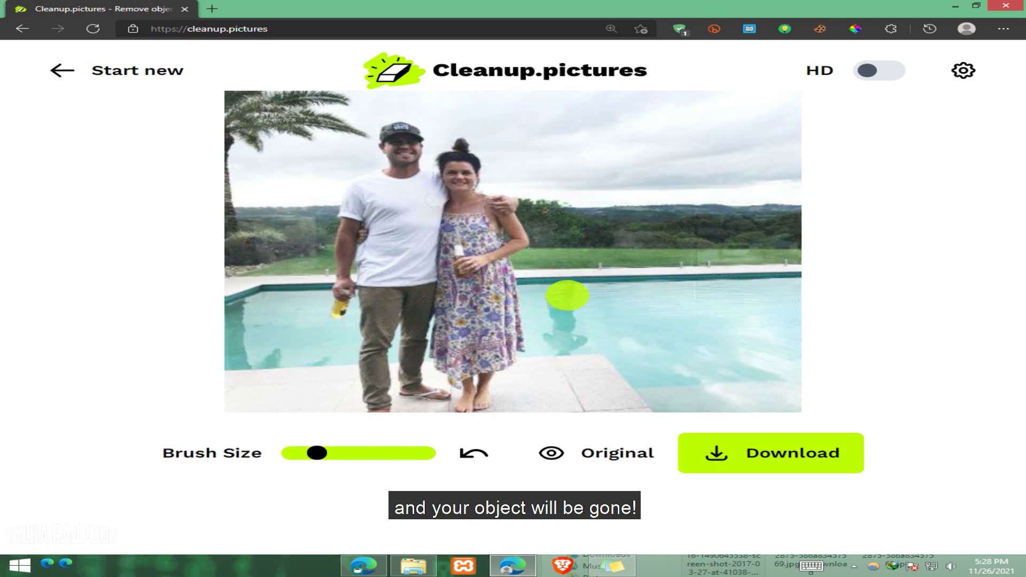
pyautogui.moveTo(563, 306); pyautogui.dragTo(564, 326)
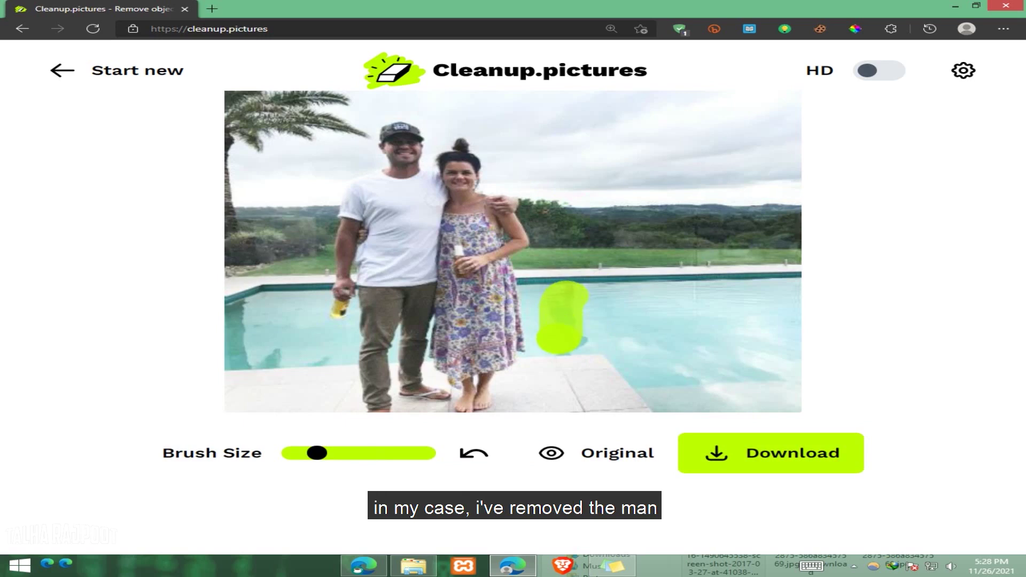
pyautogui.moveTo(580, 345); pyautogui.dragTo(592, 339)
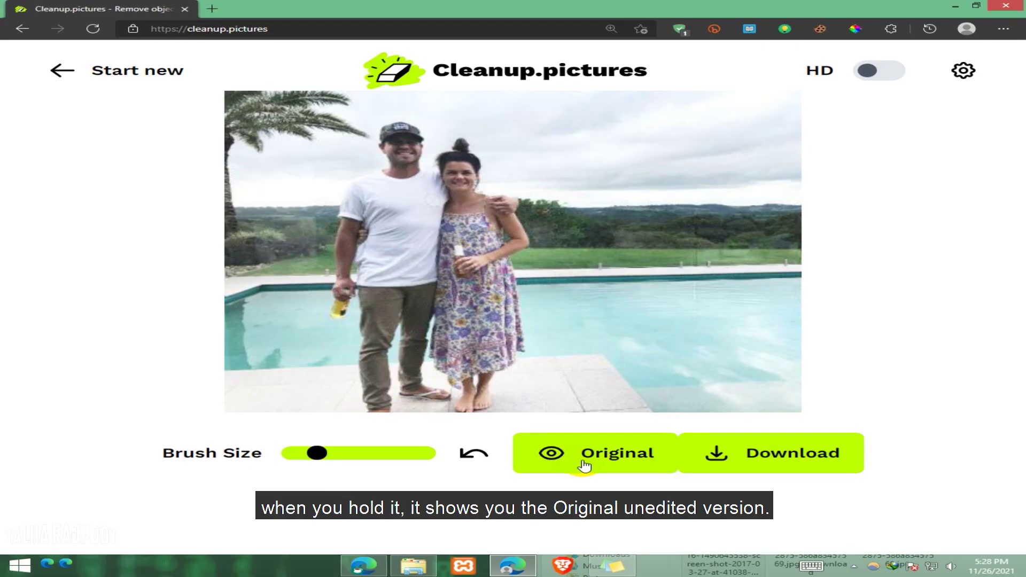
pyautogui.click(584, 466)
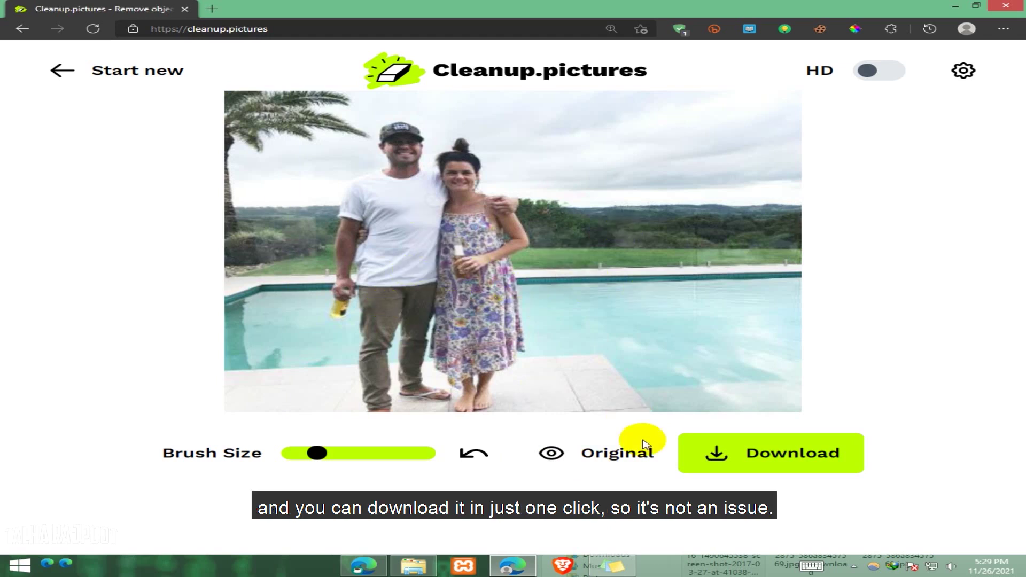
pyautogui.click(749, 456)
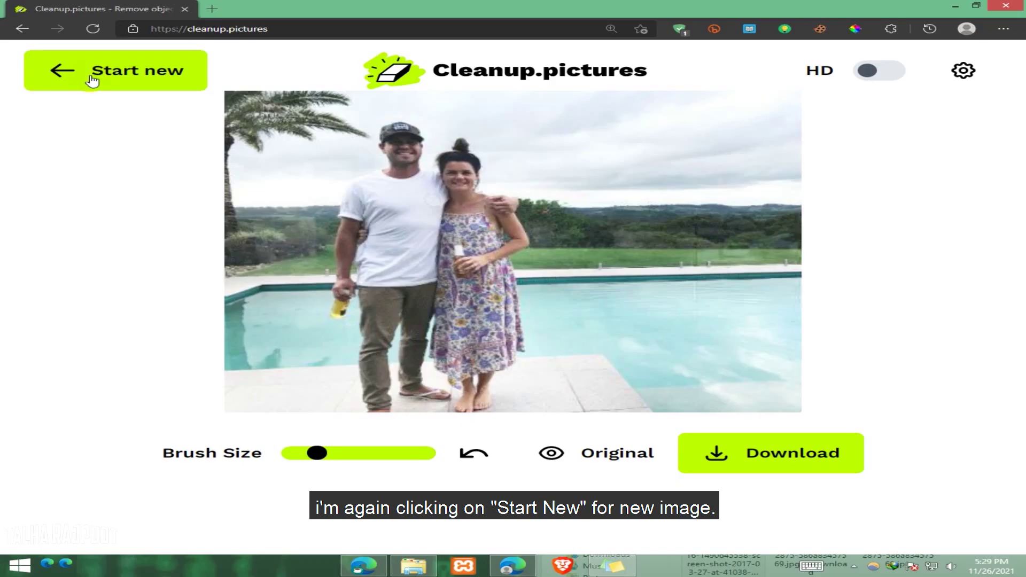
# Step: Start a new image and drag the mountain lake photo from For Tutorial in
pyautogui.click(64, 80)
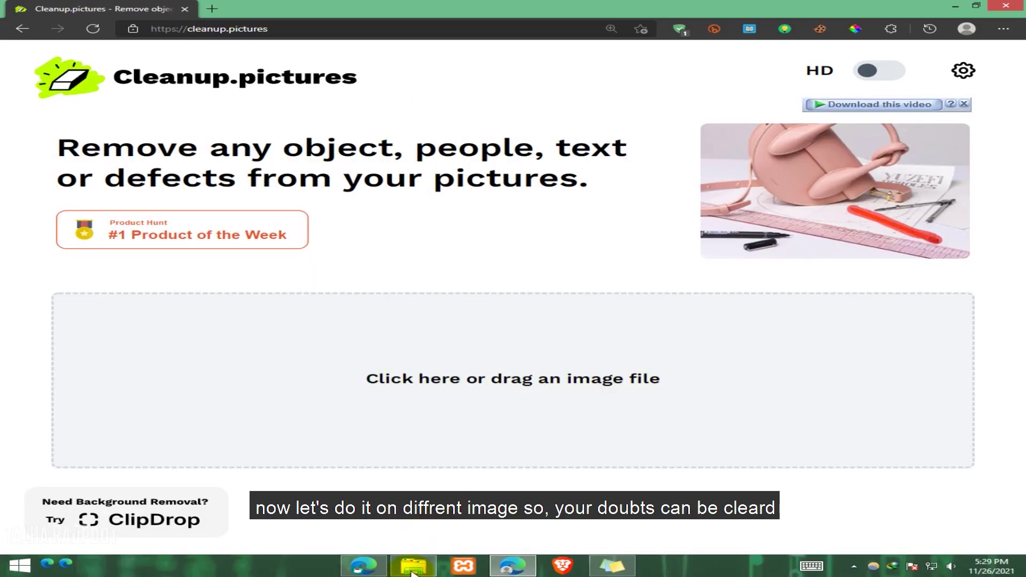
pyautogui.click(413, 566)
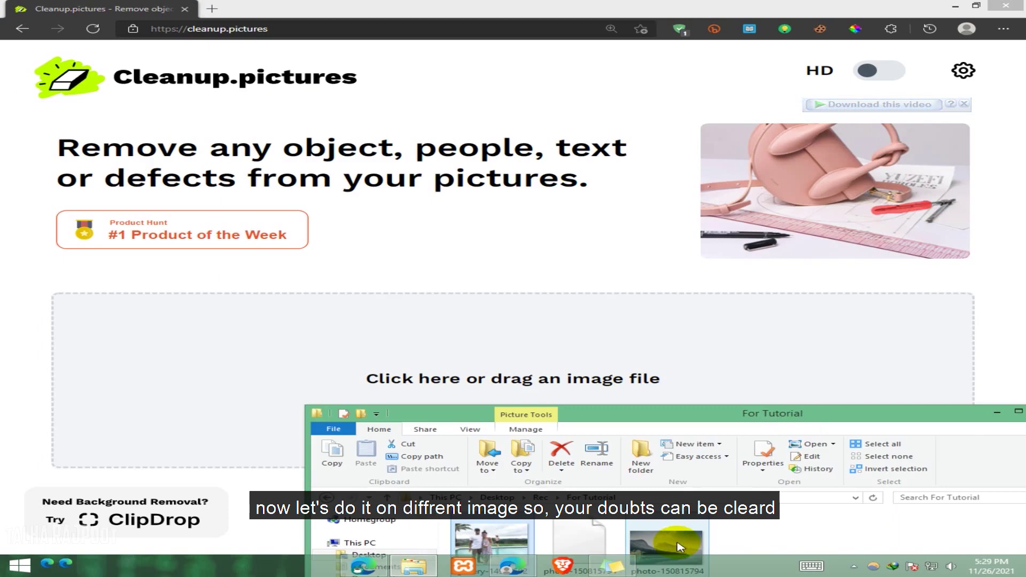
pyautogui.moveTo(677, 547); pyautogui.dragTo(497, 361)
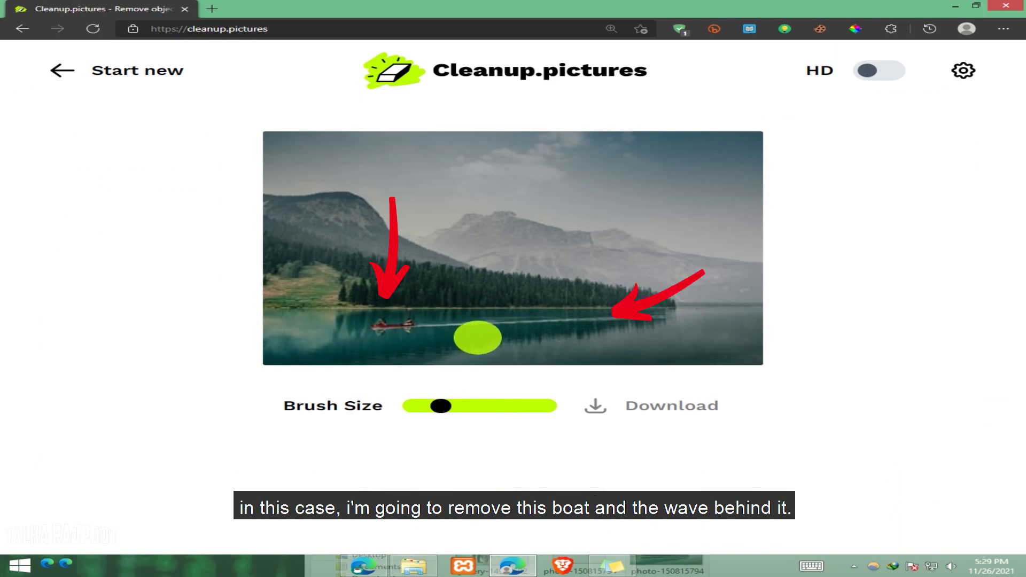
# Step: Shrink the brush, paint out the boat and its wake, and compare with Original
pyautogui.moveTo(440, 408); pyautogui.dragTo(432, 411)
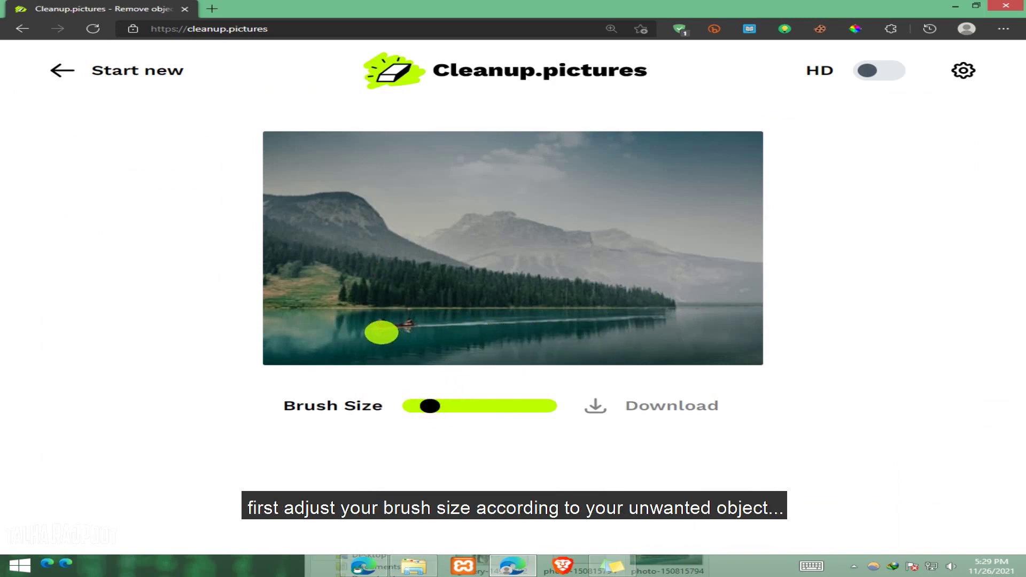
pyautogui.click(430, 407)
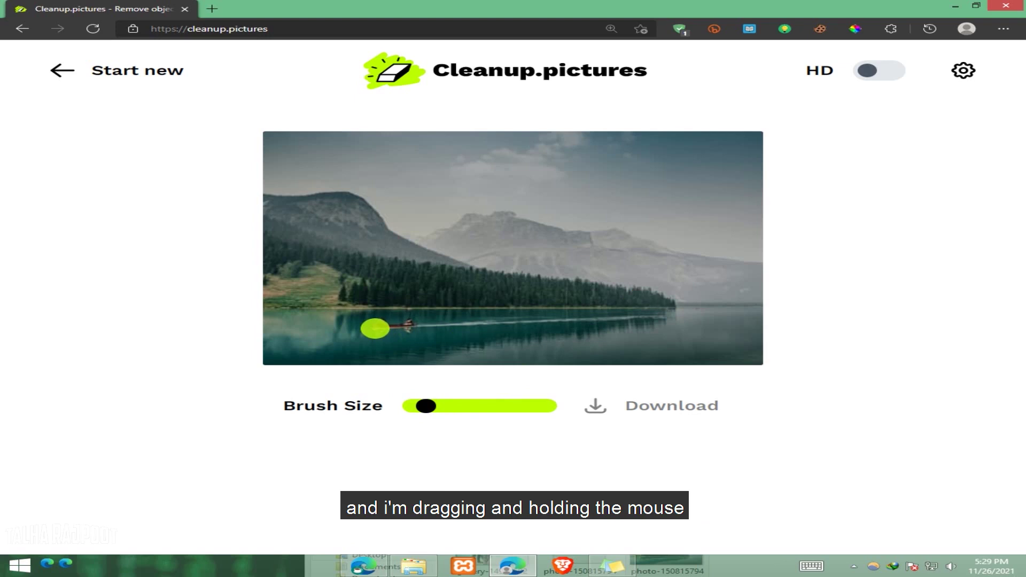
pyautogui.moveTo(376, 328); pyautogui.dragTo(461, 328)
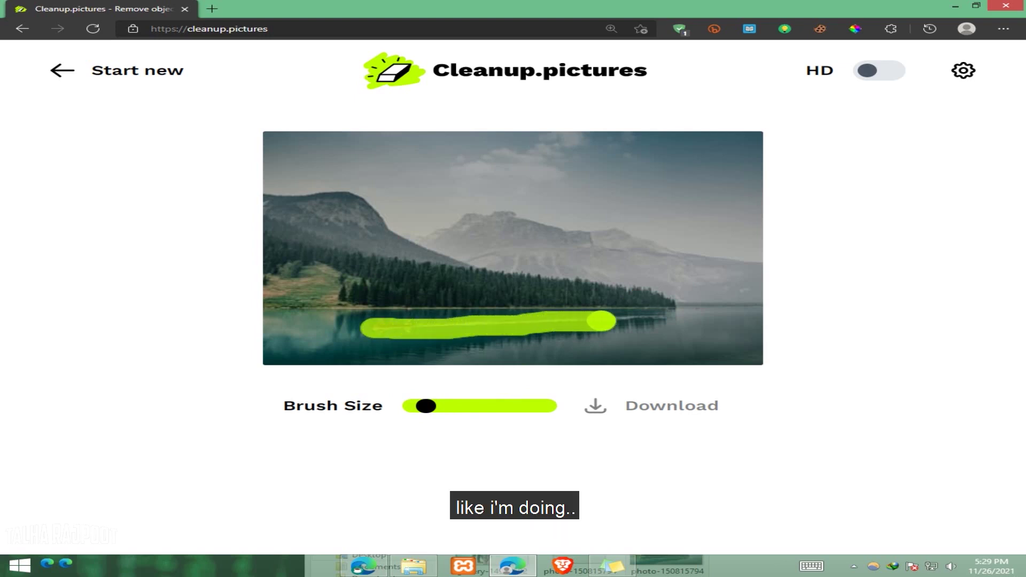
pyautogui.moveTo(655, 321); pyautogui.dragTo(669, 321)
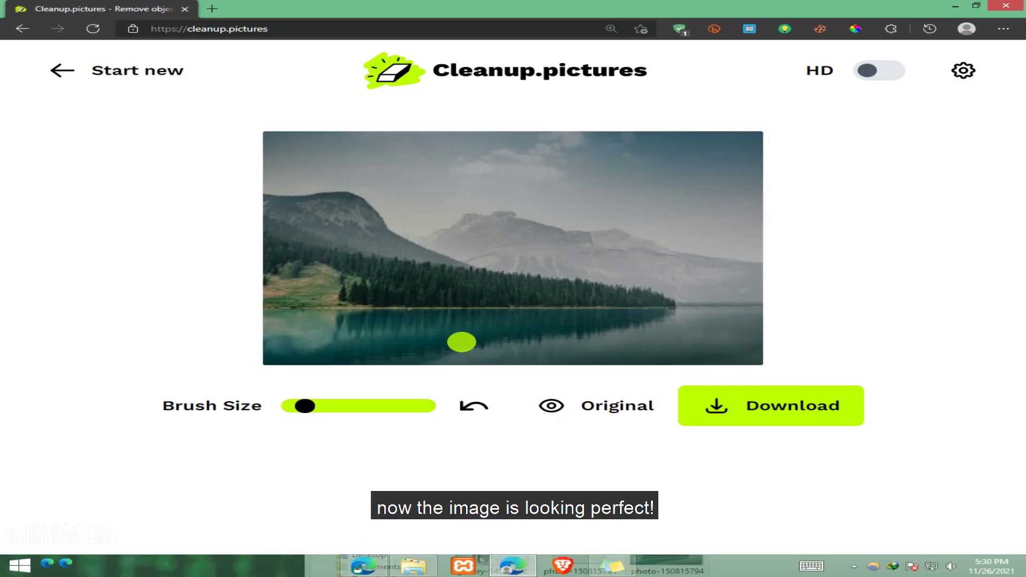
pyautogui.click(576, 410)
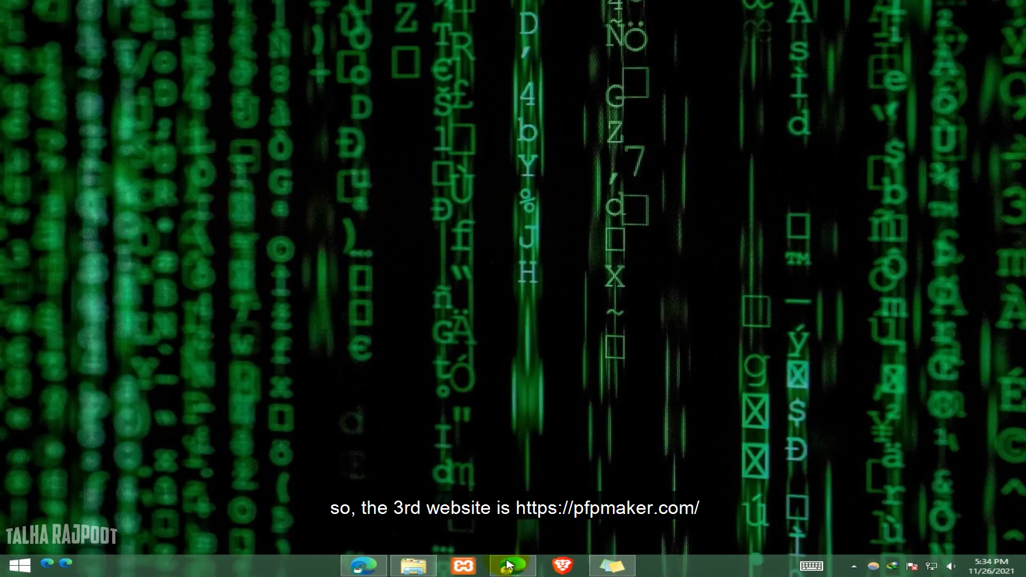
pyautogui.write('https://pfpmaker.com/')
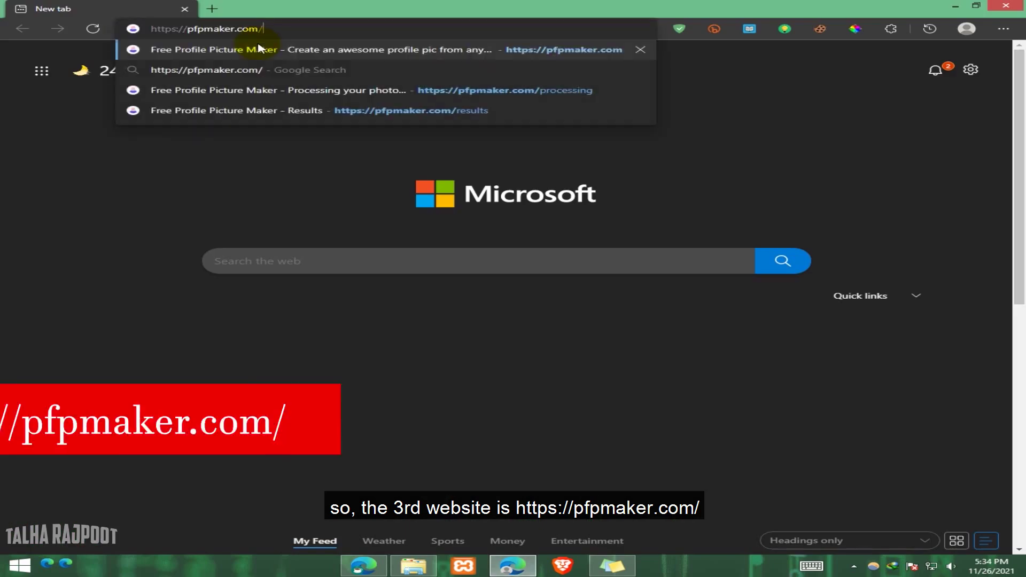
# Step: Load pfpmaker.com from the address bar suggestion
pyautogui.click(258, 49)
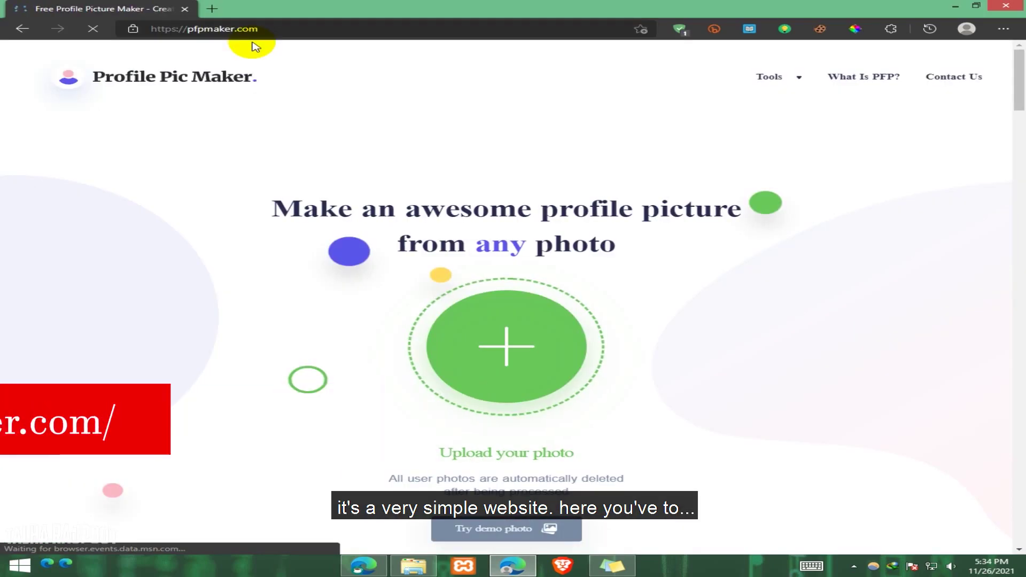
# Step: Preview the headshot photo from File Explorer, then drag it onto Profile Pic Maker's upload circle
pyautogui.click(411, 565)
pyautogui.moveTo(530, 328); pyautogui.dragTo(621, 380)
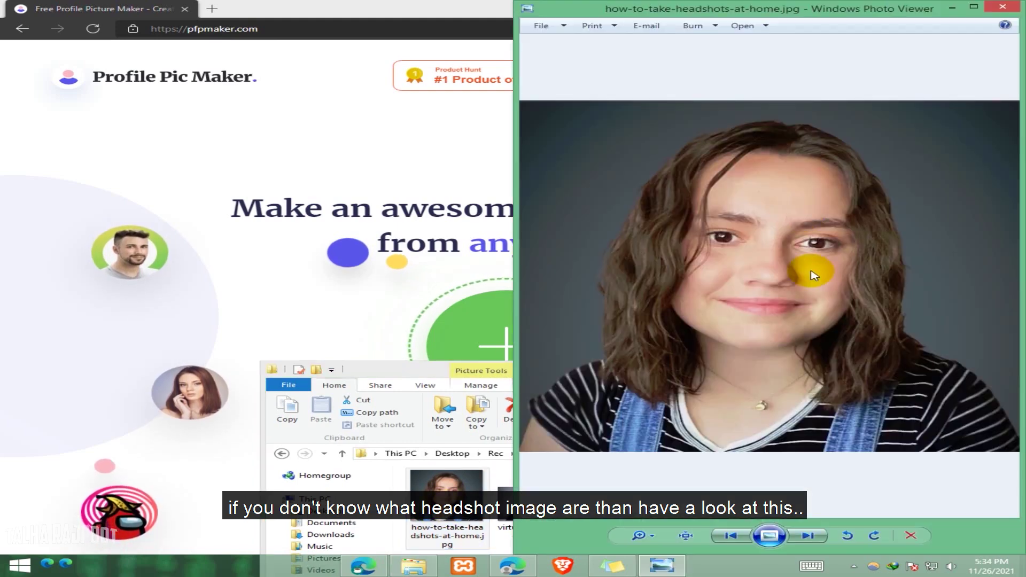
pyautogui.doubleClick(502, 491)
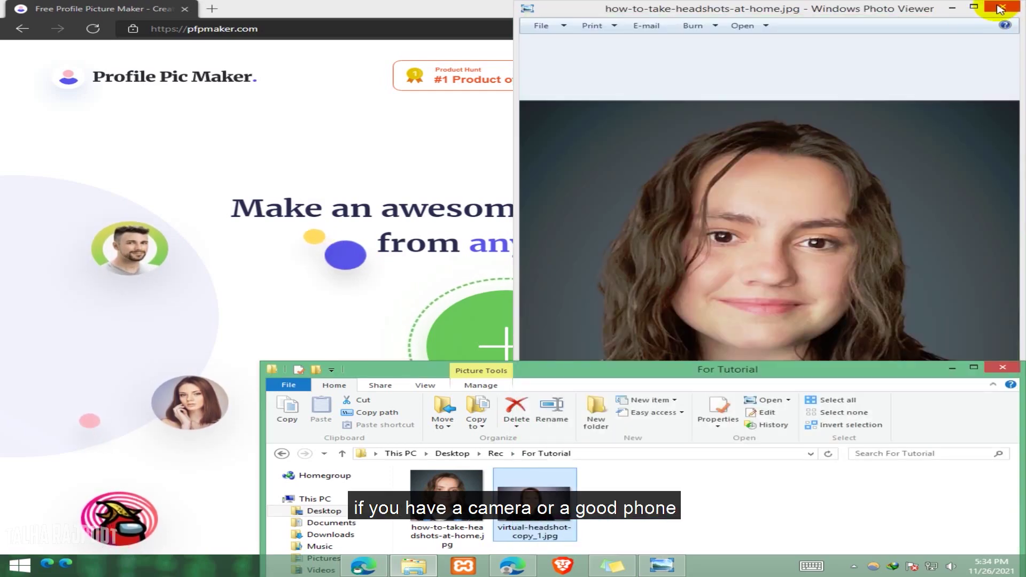
pyautogui.click(1001, 8)
pyautogui.moveTo(447, 501)
pyautogui.mouseDown()
pyautogui.moveTo(505, 335)
pyautogui.moveTo(492, 401)
pyautogui.mouseUp()
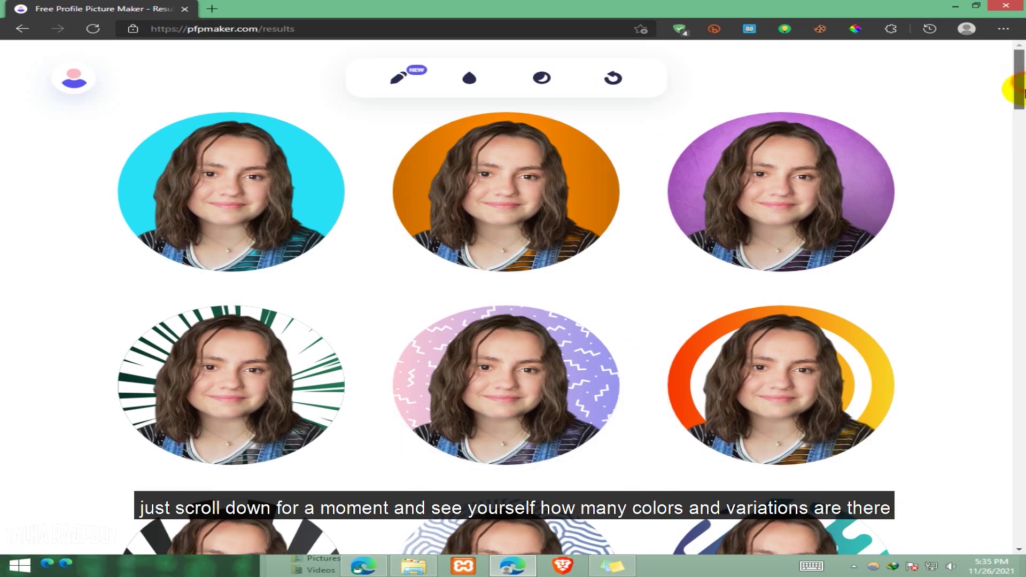
pyautogui.moveTo(1019, 92); pyautogui.dragTo(990, 299)
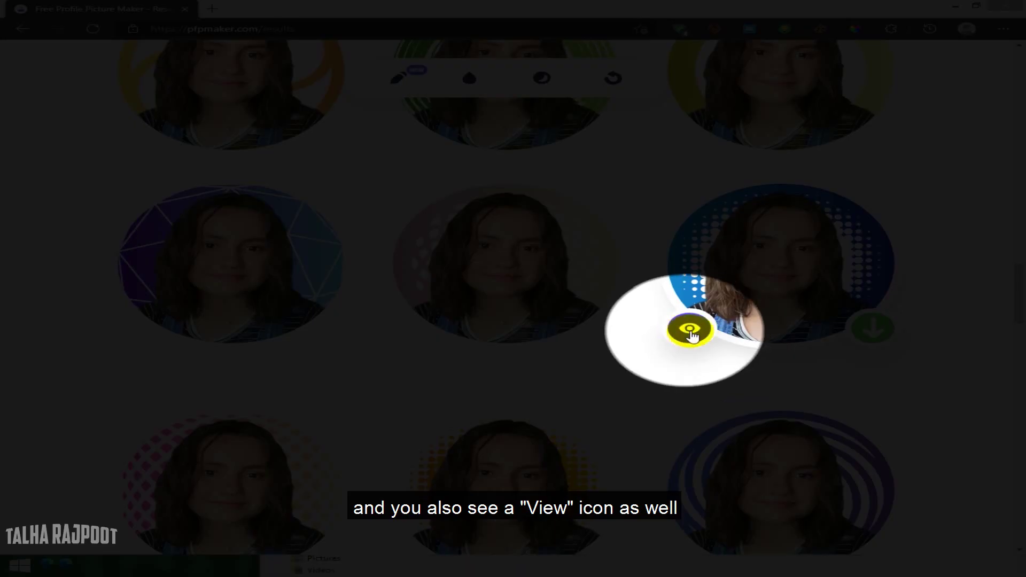
pyautogui.moveTo(782, 264)
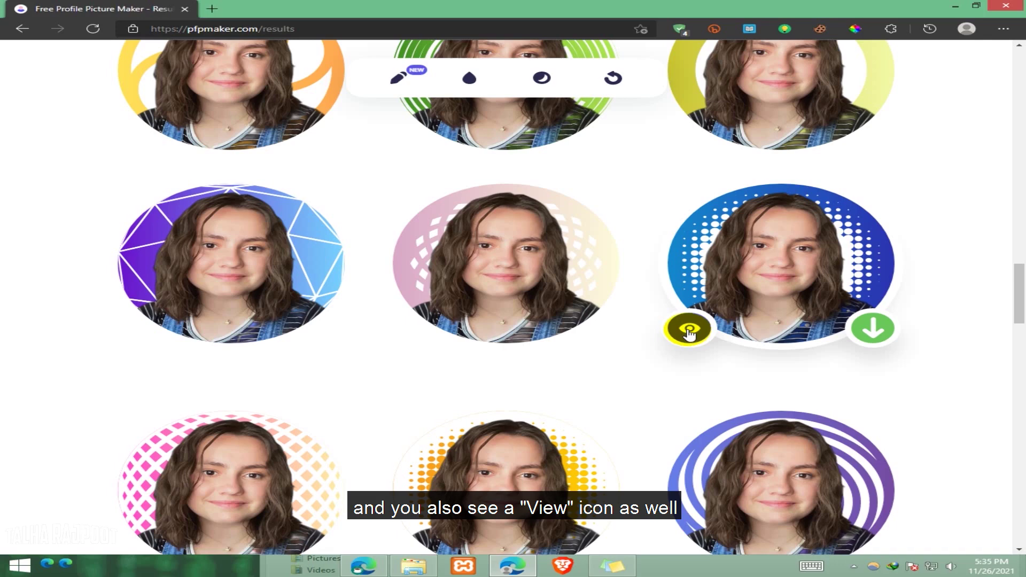
# Step: Preview one generated profile picture with its matching backgrounds
pyautogui.click(682, 330)
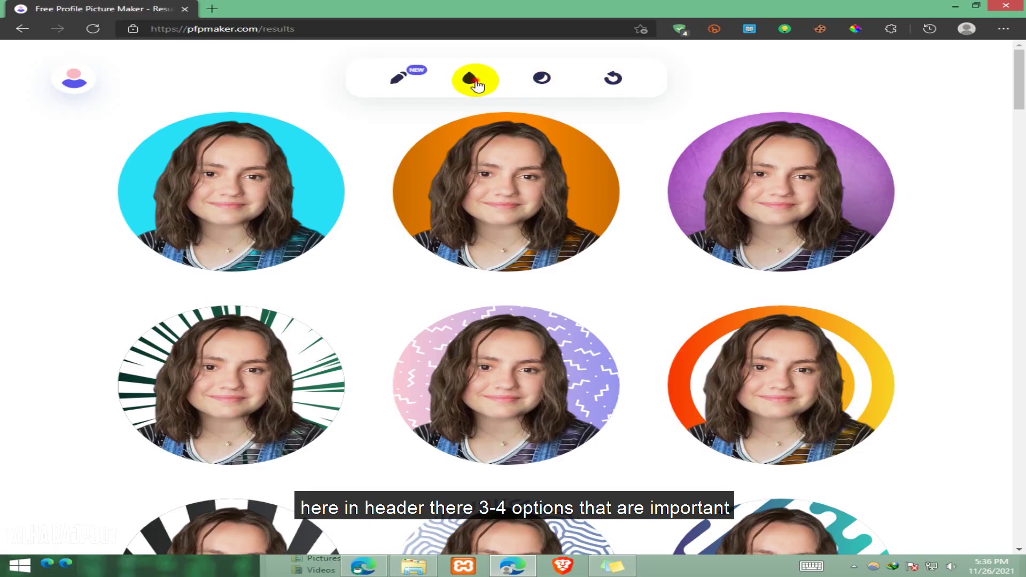
# Step: Set all picture backgrounds to solid orange and preview the dotted orange picture
pyautogui.click(476, 86)
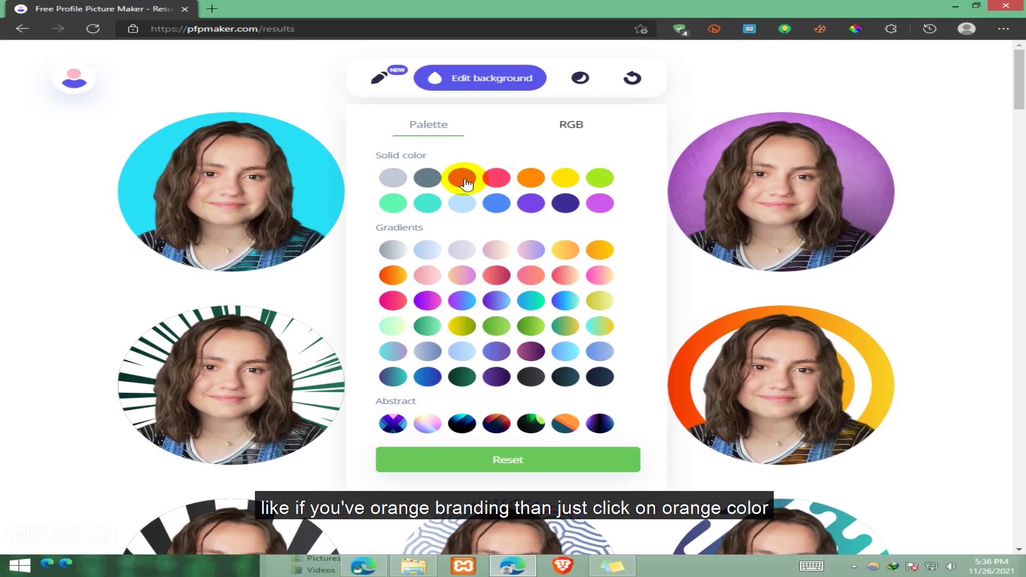
pyautogui.click(464, 181)
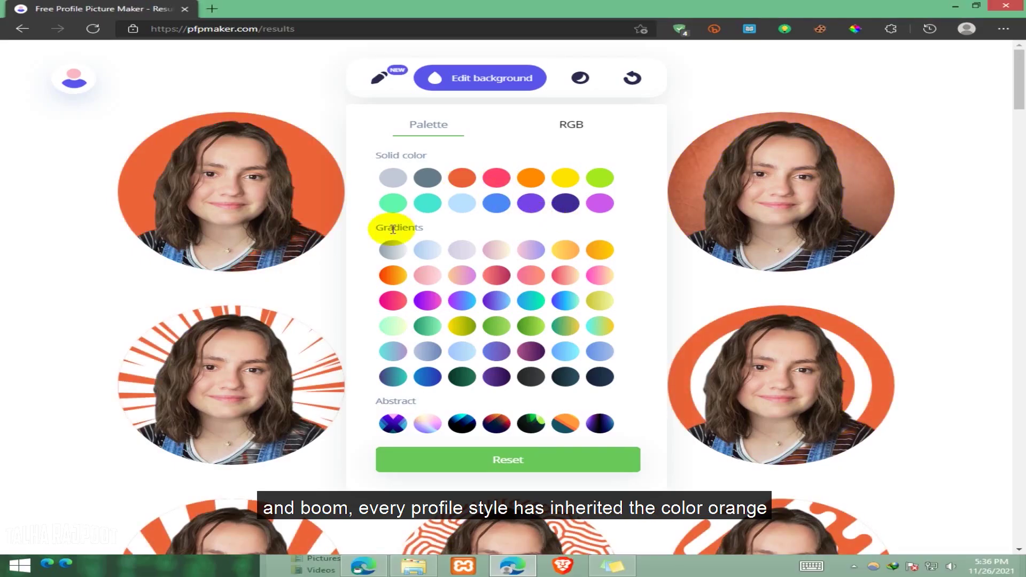
pyautogui.click(57, 260)
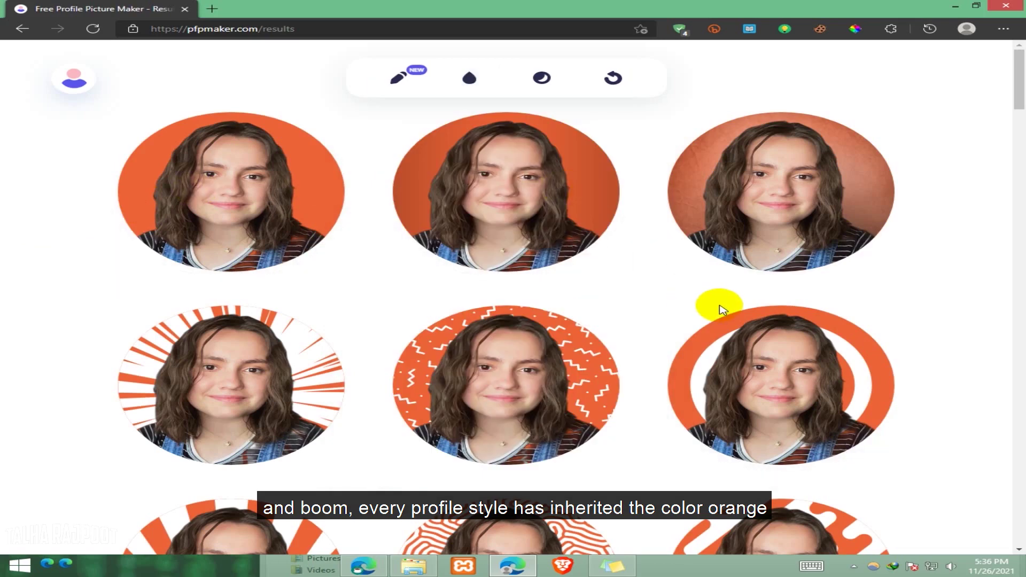
pyautogui.scroll(-2, 716, 305)
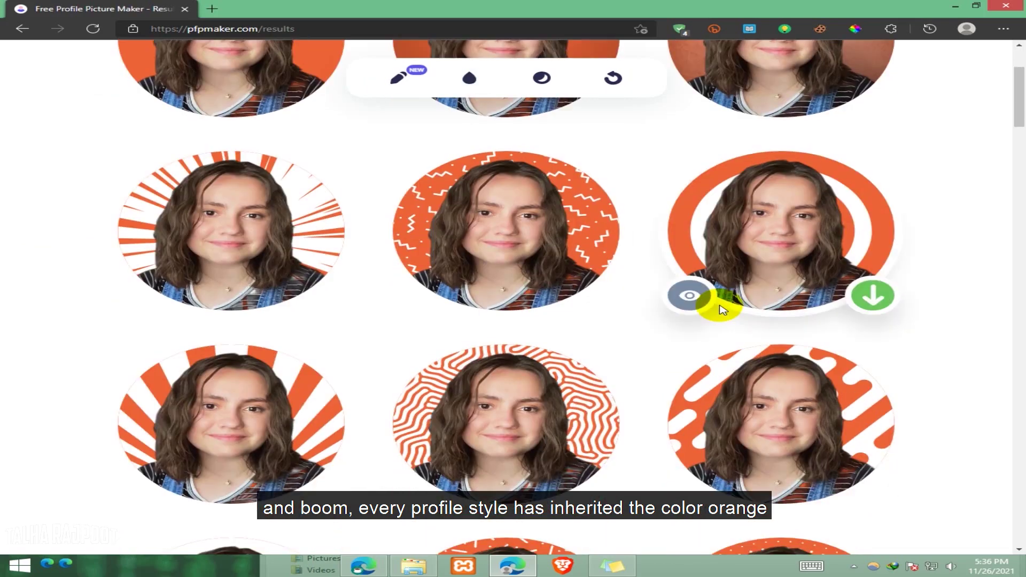
pyautogui.scroll(-1, 700, 297)
pyautogui.scroll(-2, 1019, 168)
pyautogui.scroll(-3, 1018, 168)
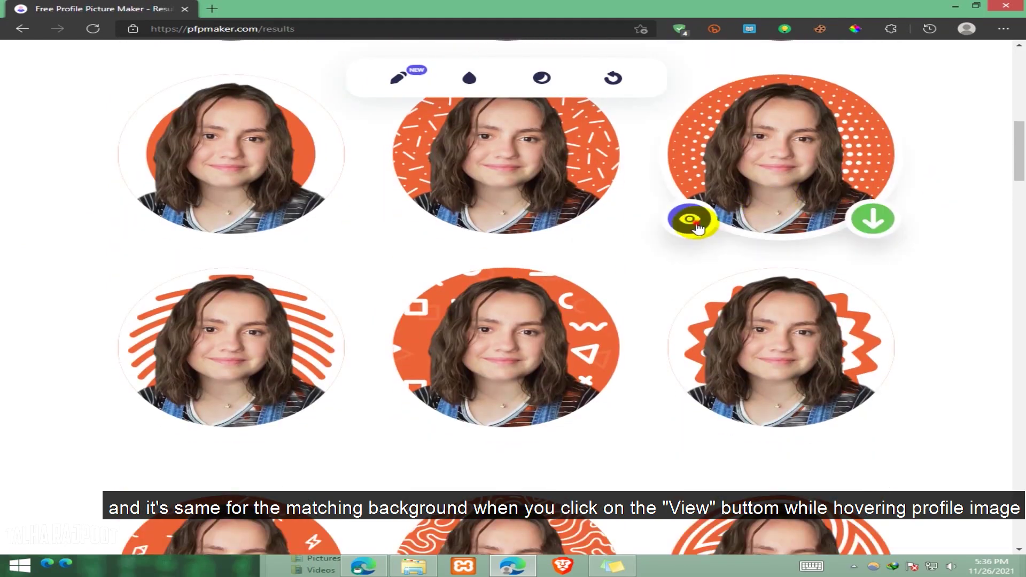
pyautogui.click(692, 222)
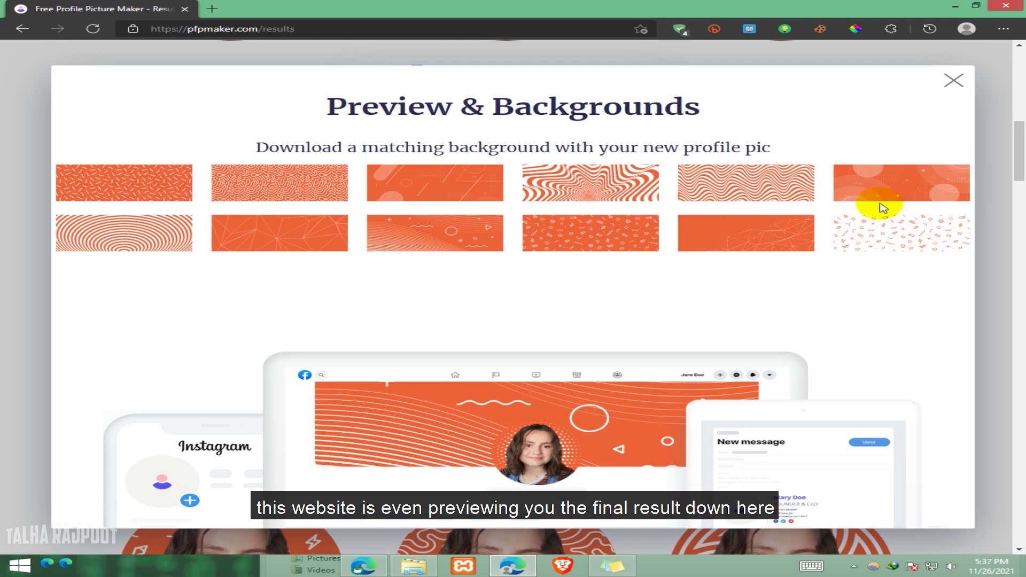
pyautogui.click(954, 81)
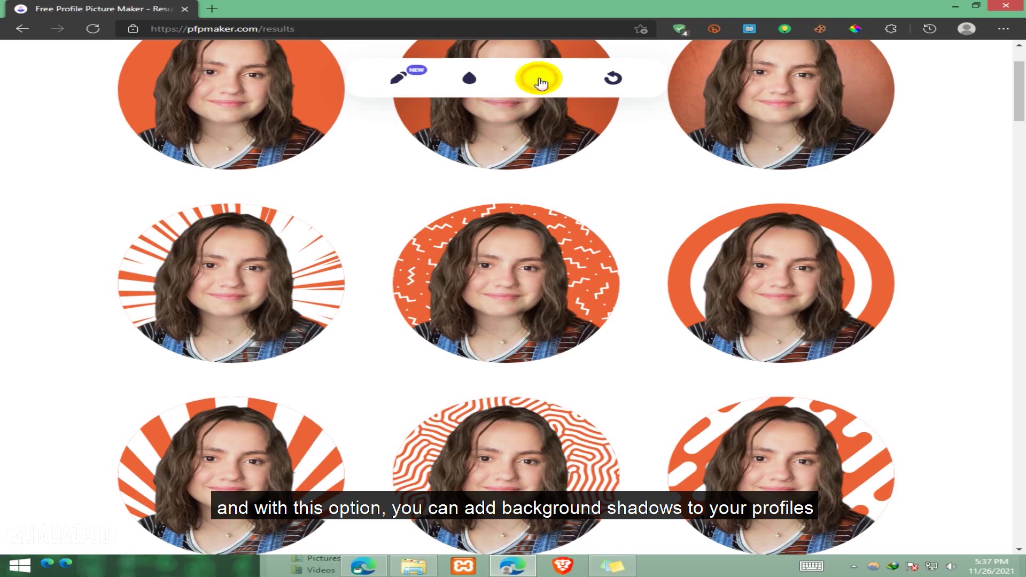
# Step: Try two different drop shadow styles on the profile pictures
pyautogui.click(540, 83)
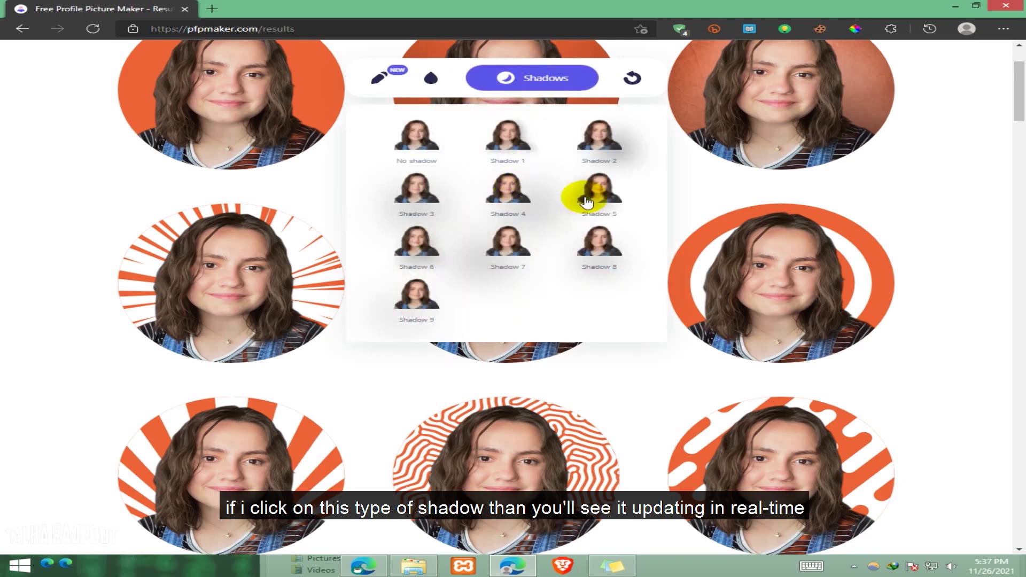
pyautogui.click(605, 137)
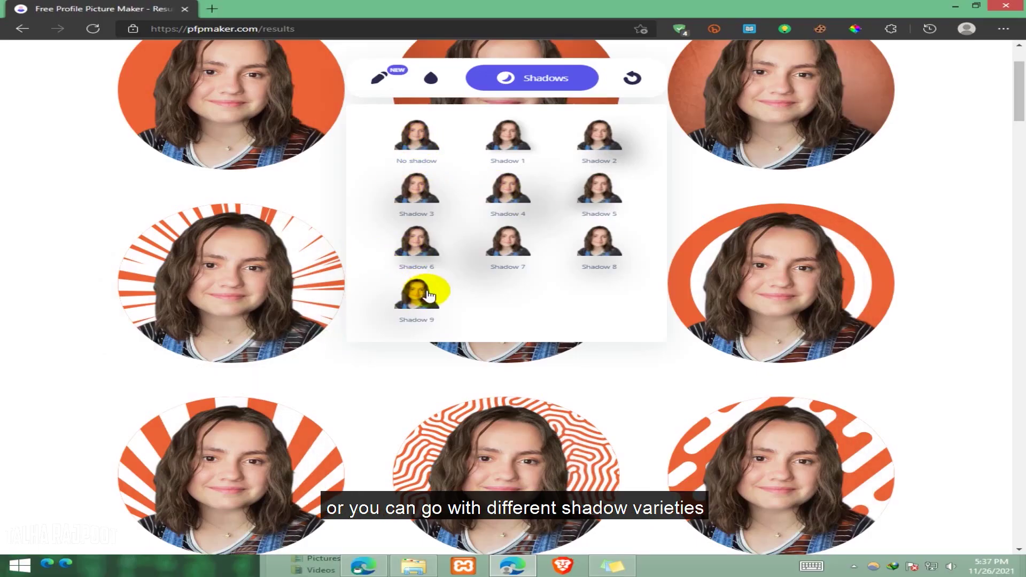
pyautogui.click(500, 242)
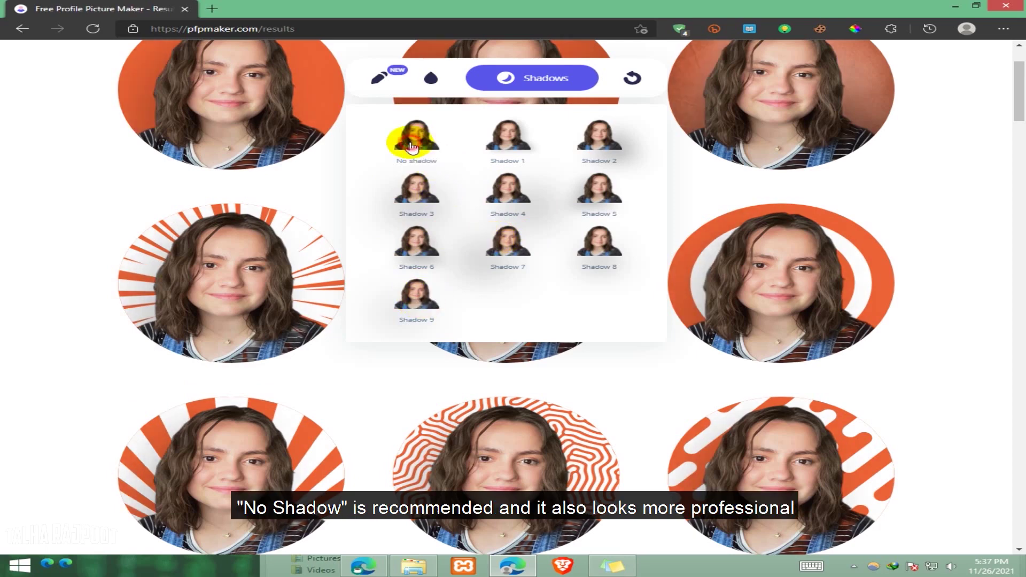
pyautogui.scroll(1, 385, 221)
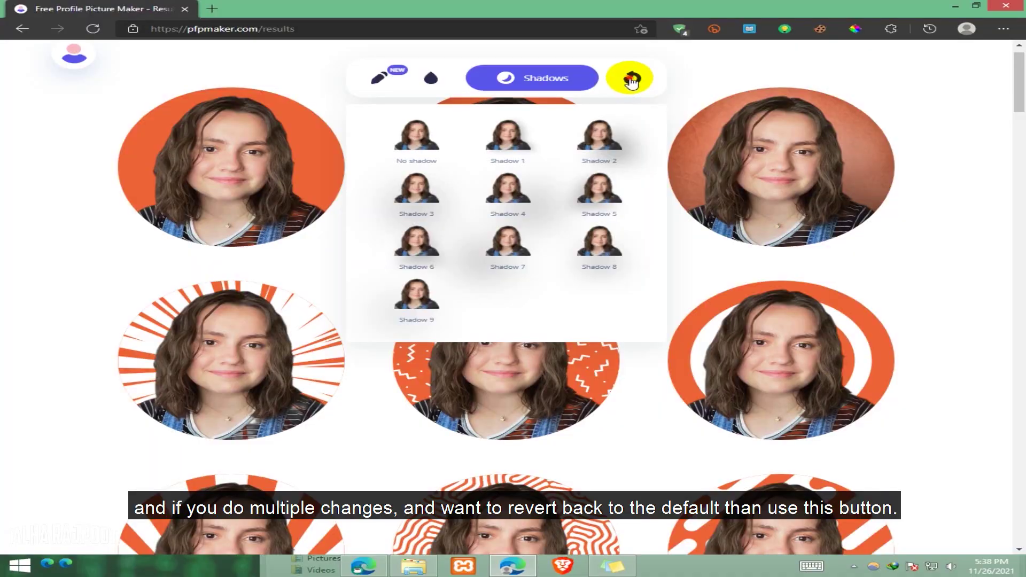
# Step: Cancel the start-over reset and bring up the photo adjustment panel
pyautogui.click(631, 82)
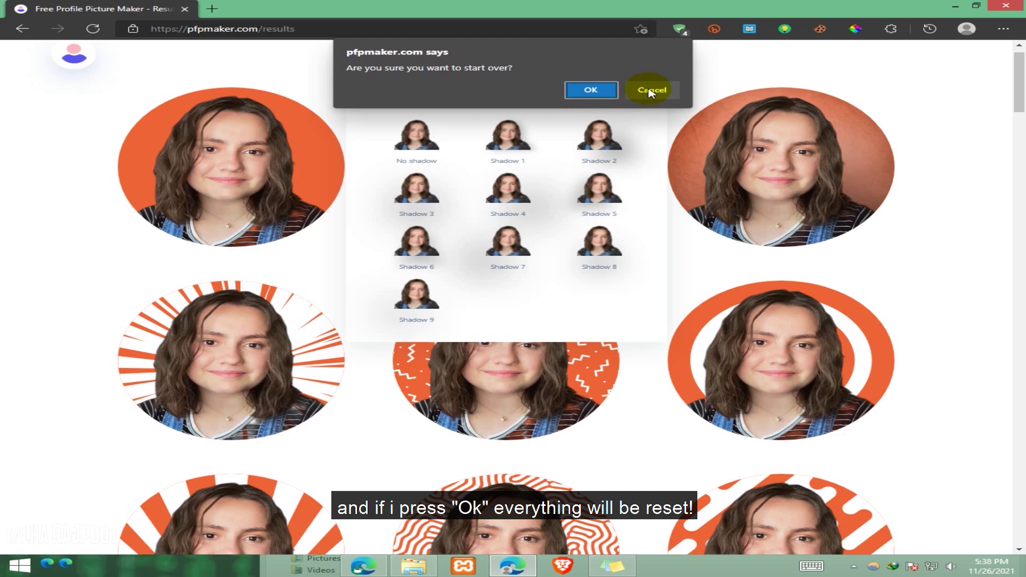
pyautogui.click(651, 90)
pyautogui.click(395, 78)
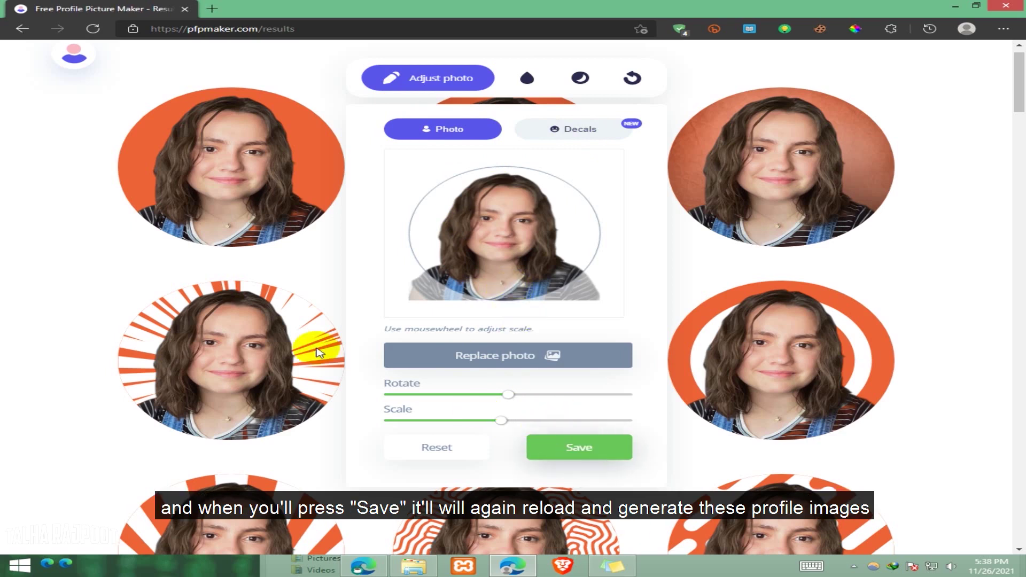
pyautogui.moveTo(231, 361)
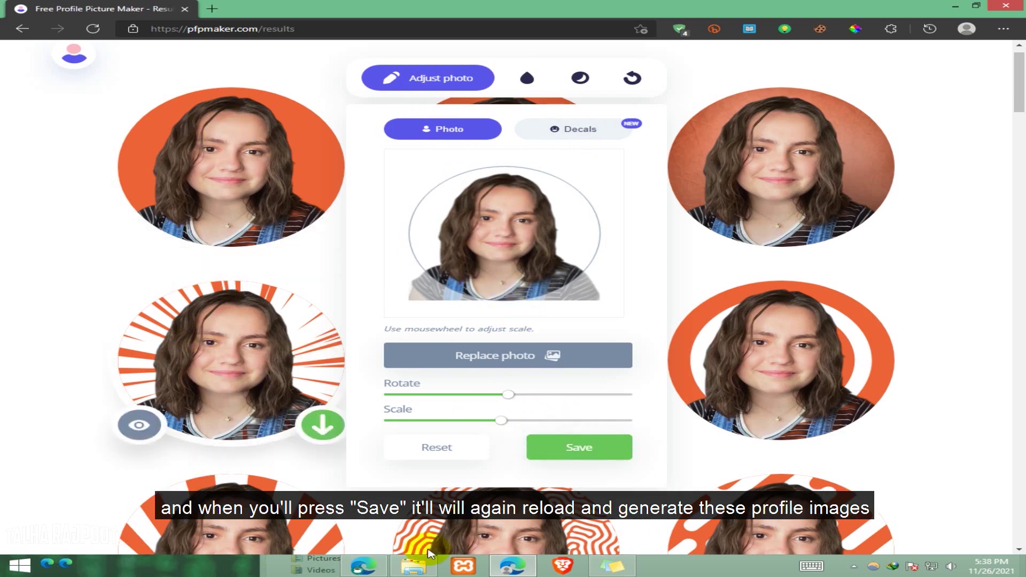
# Step: Close the photo adjustment panel
pyautogui.click(941, 238)
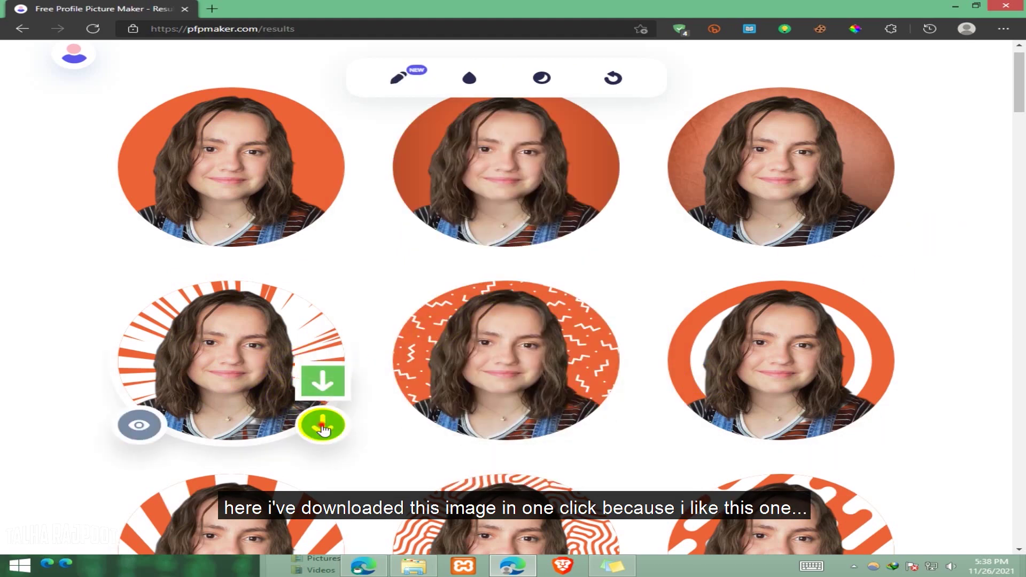
pyautogui.click(323, 425)
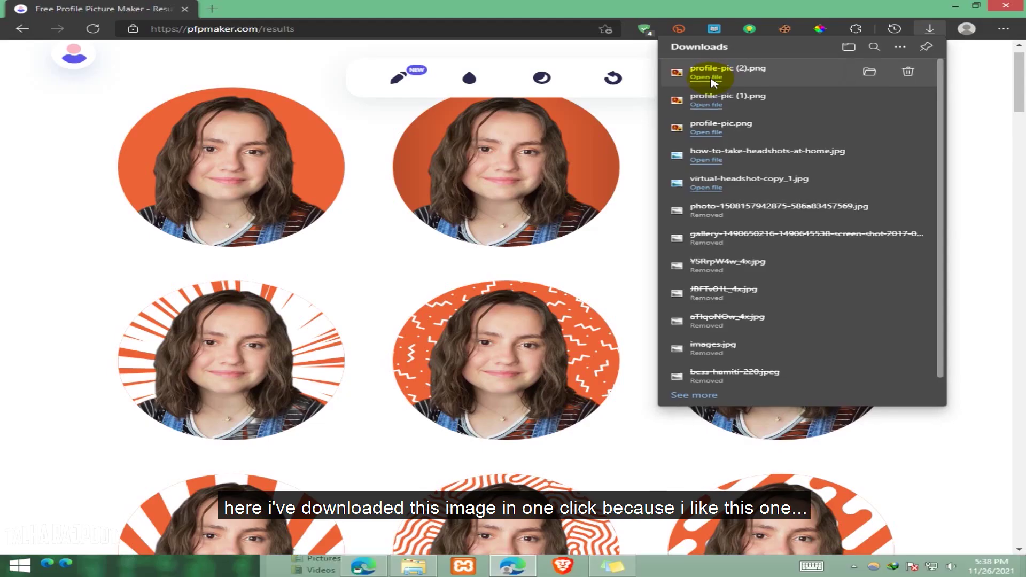
pyautogui.click(697, 74)
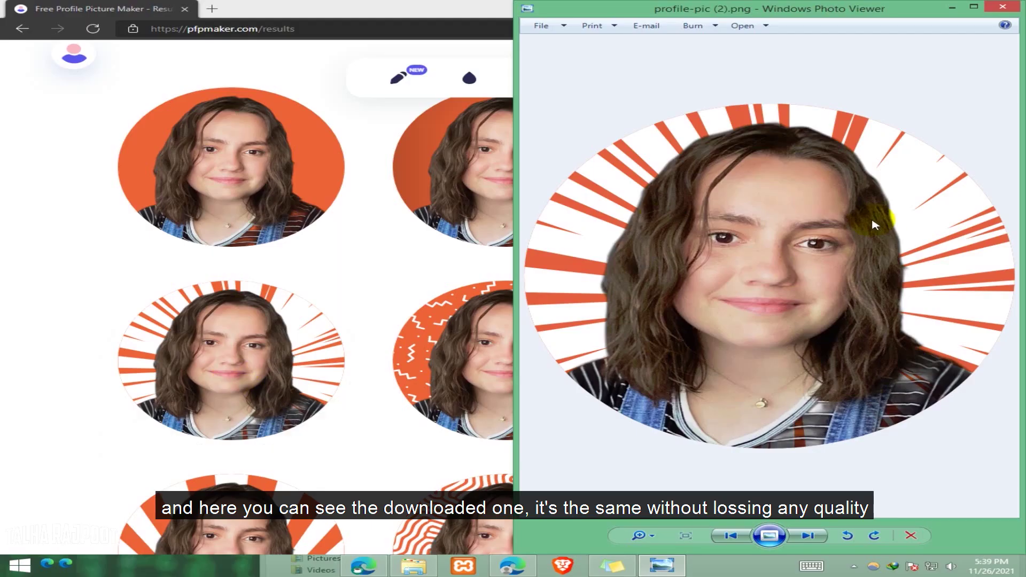
pyautogui.hotkey('alt', 'F4')
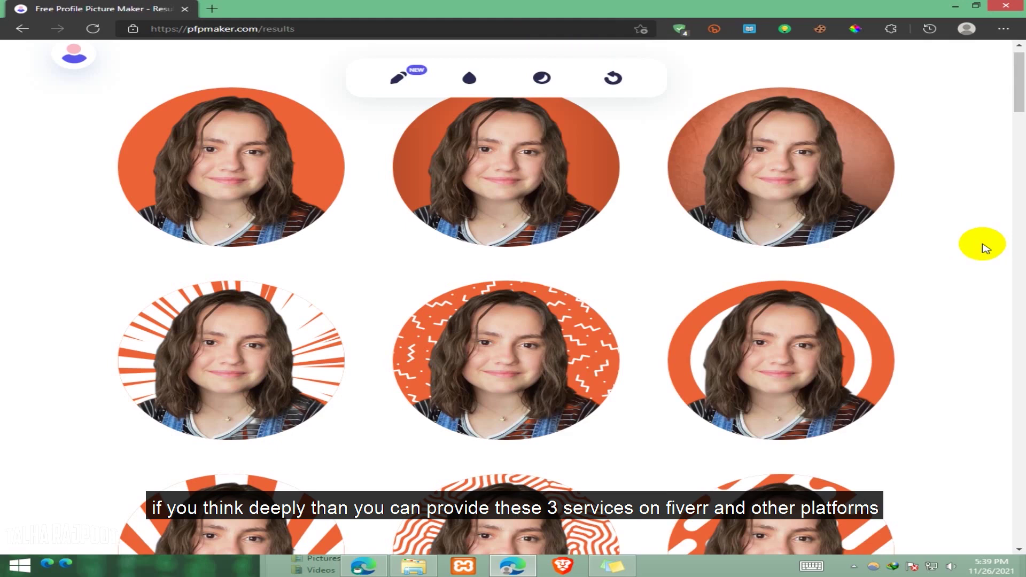